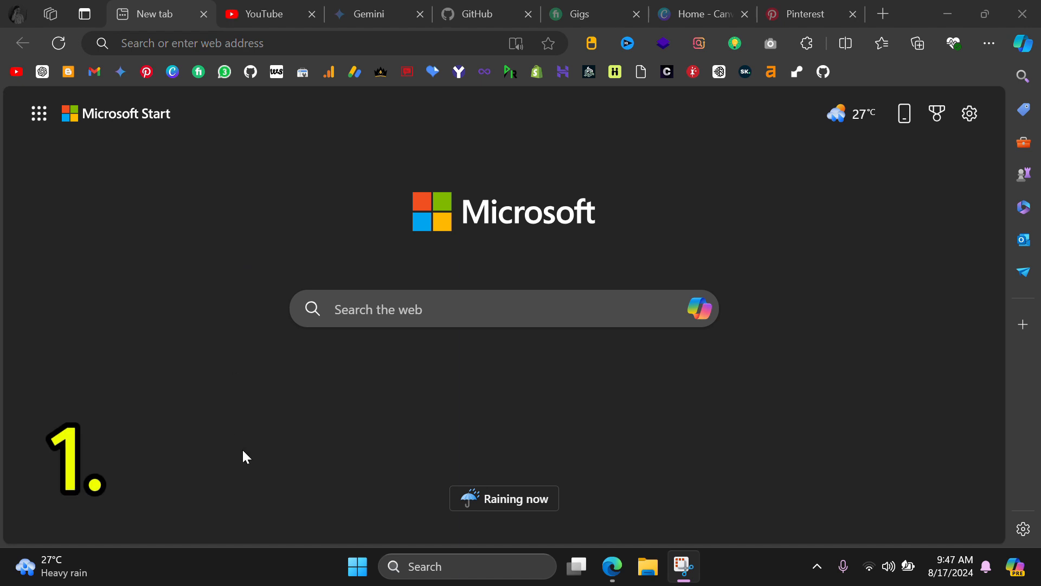
- Open Windows Wi-Fi settings, examine the connected network's properties including its metered connection option, and close Settings
{"action": "left_click", "coordinate": [420, 566]}
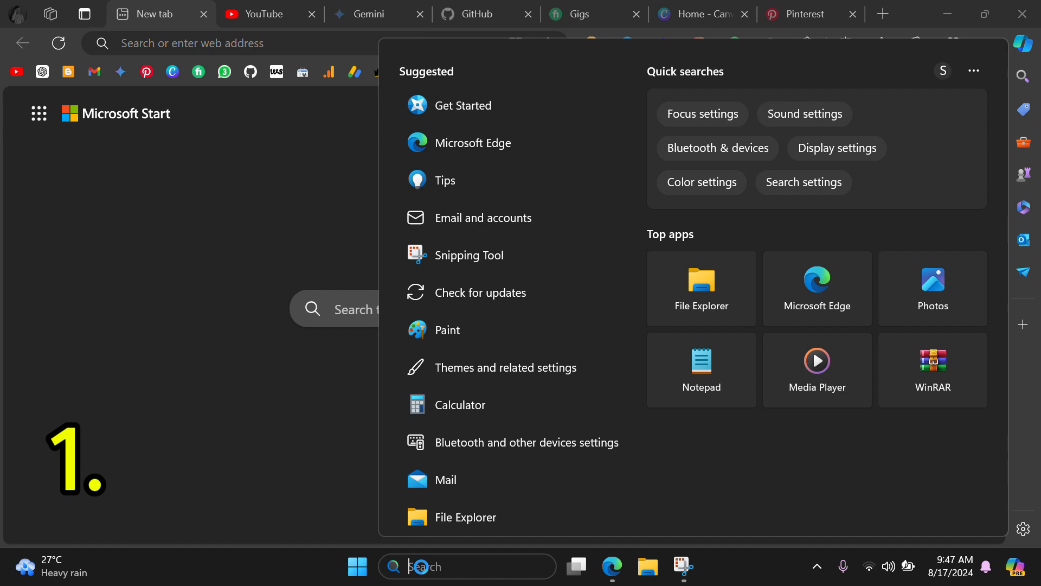
{"action": "type", "text": "wifi"}
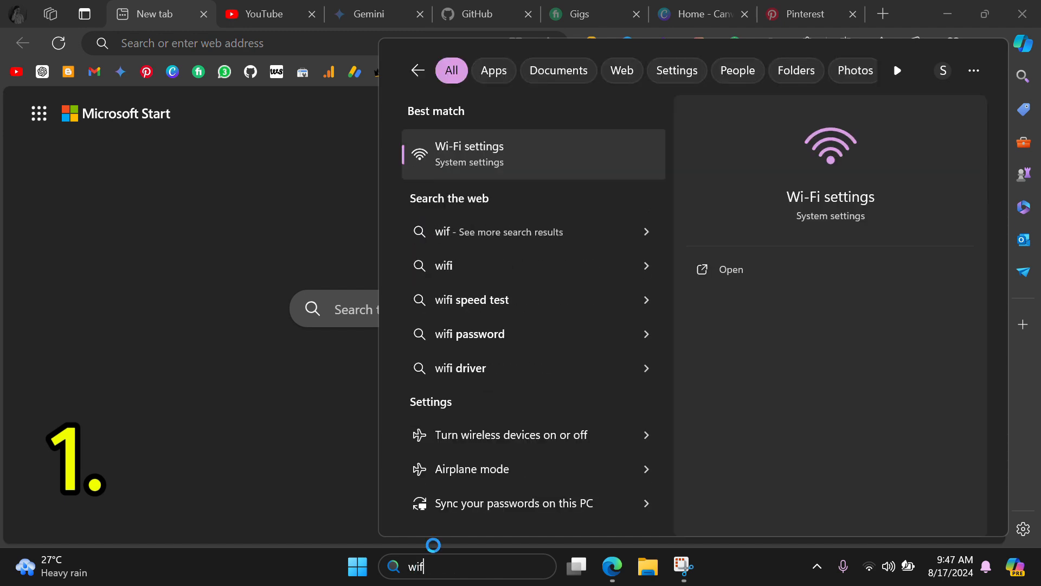
{"action": "left_click", "coordinate": [572, 151]}
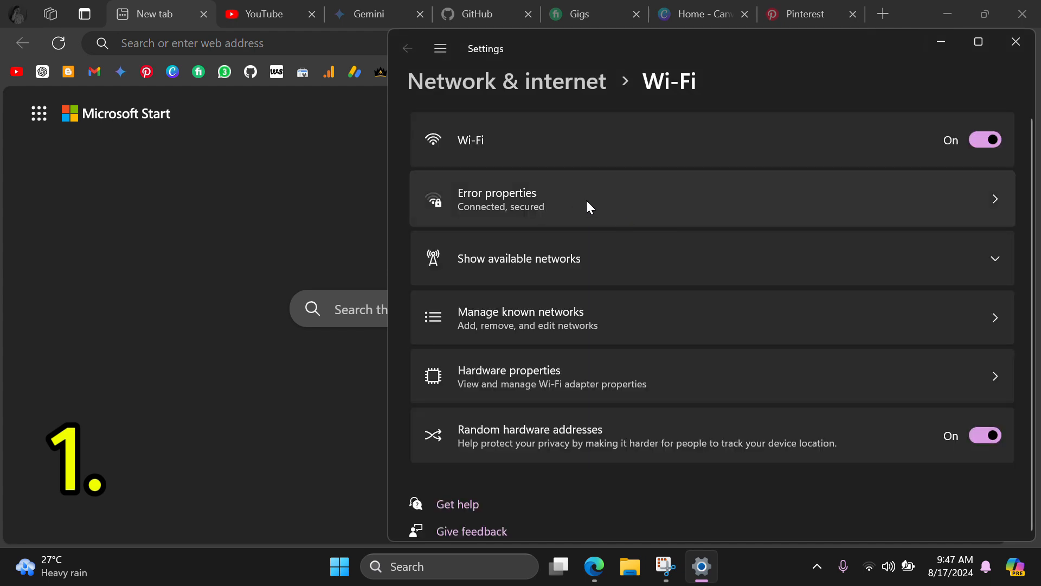
{"action": "left_click", "coordinate": [588, 204]}
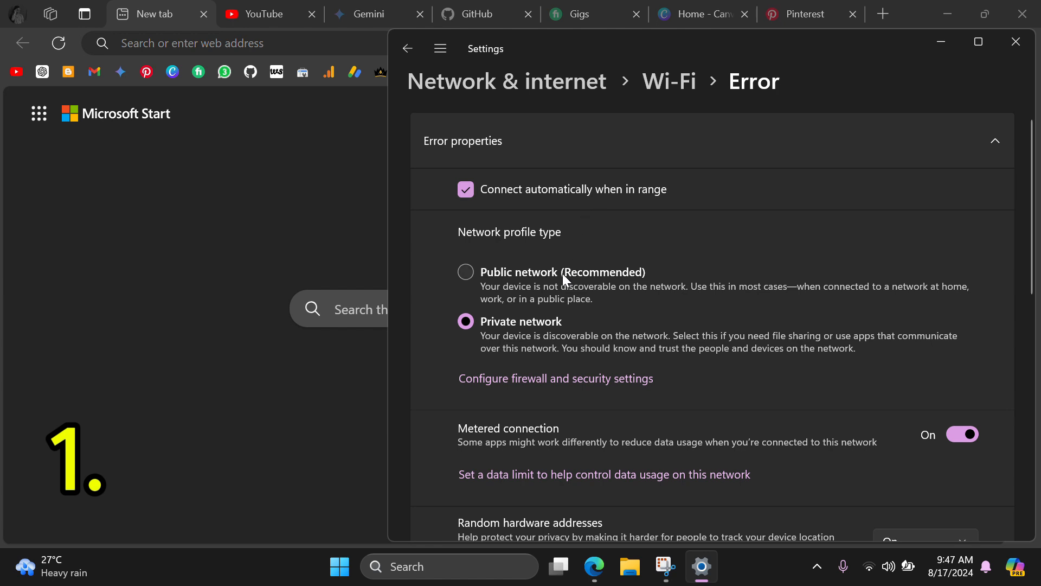
{"action": "scroll", "coordinate": [562, 274], "scroll_direction": "down", "scroll_amount": 1}
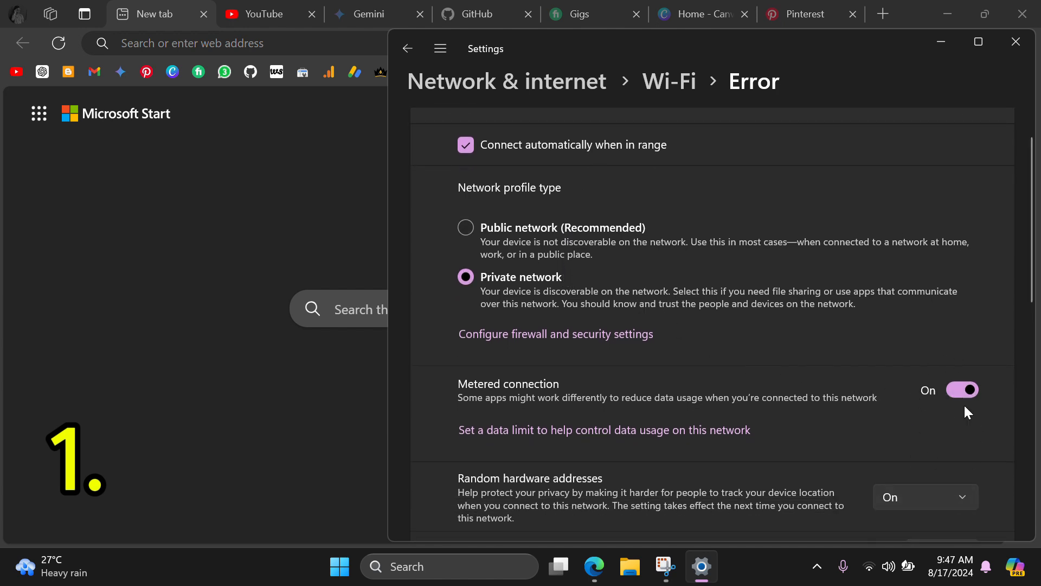
{"action": "left_click", "coordinate": [1014, 42]}
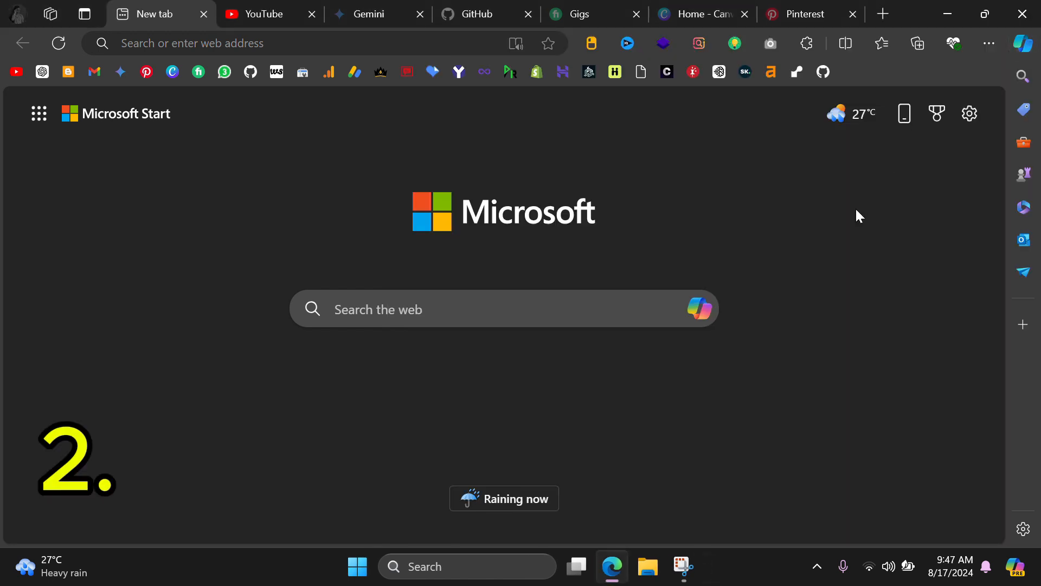
- Open the WiseSpendr Speed Test Tool at wisespendr.com/speed-tester in a new browser tab
{"action": "left_click", "coordinate": [879, 18]}
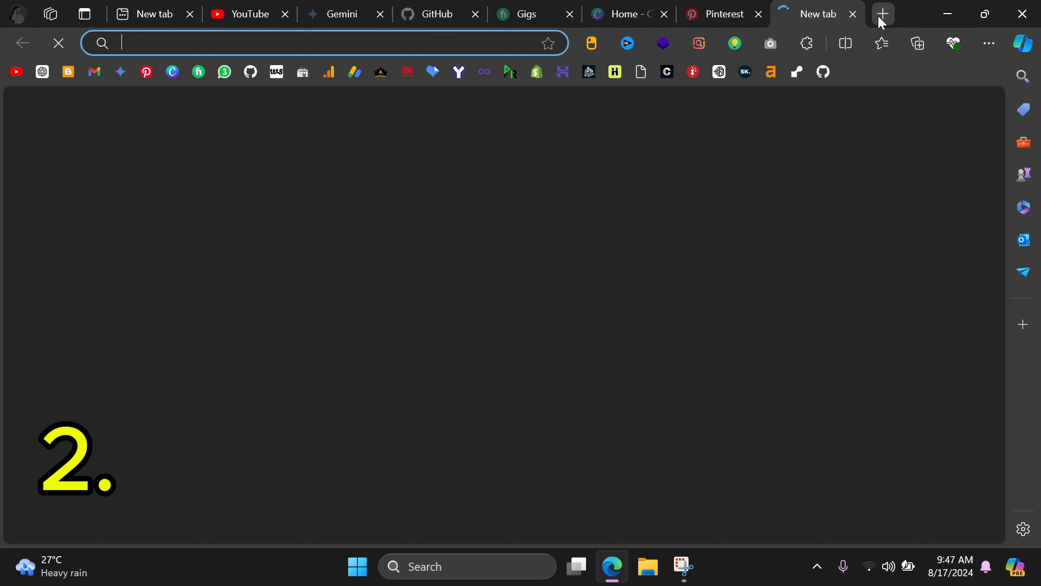
{"action": "type", "text": "spp"}
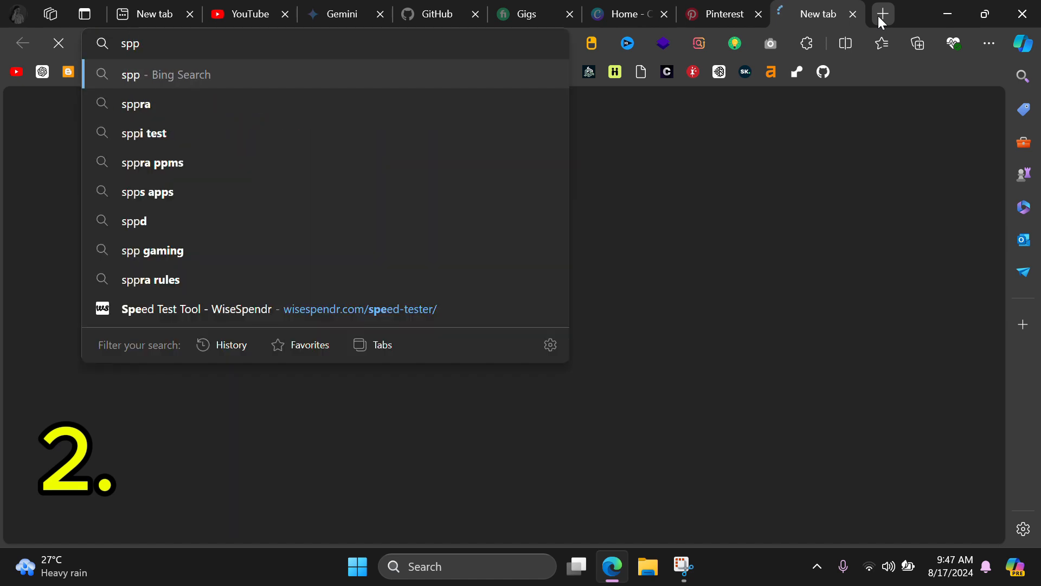
{"action": "key", "text": "BackSpace"}
{"action": "type", "text": "eed"}
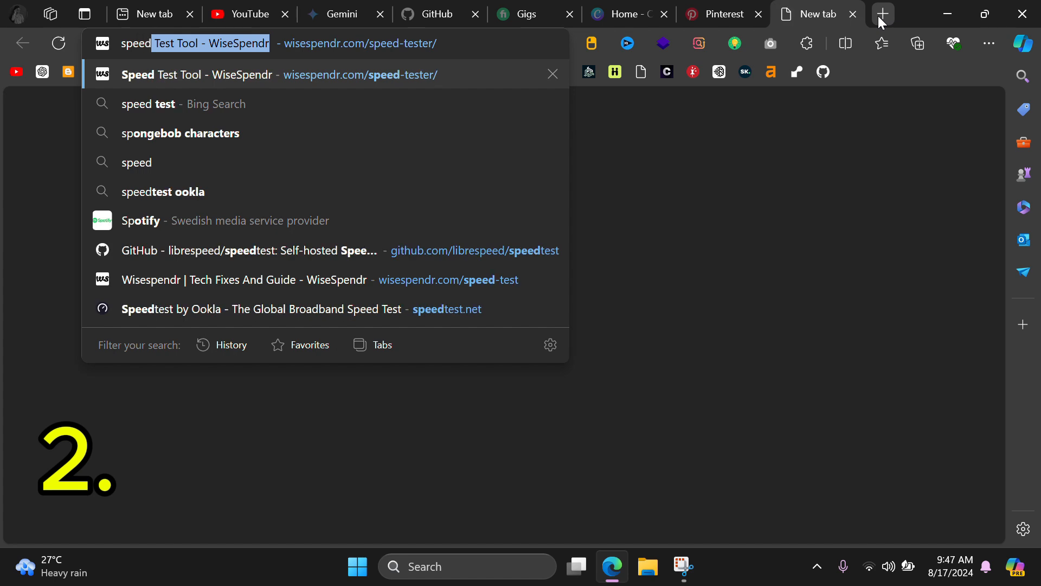
{"action": "key", "text": "Return"}
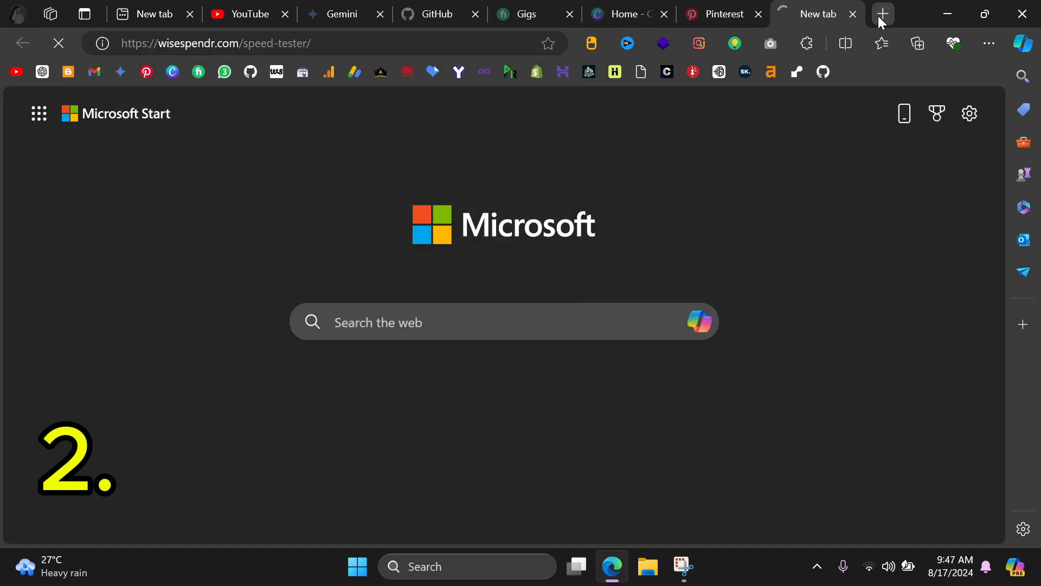
- Run the internet speed test on the page, then close the speed test tab
{"action": "scroll", "coordinate": [584, 244], "scroll_direction": "down", "scroll_amount": 2}
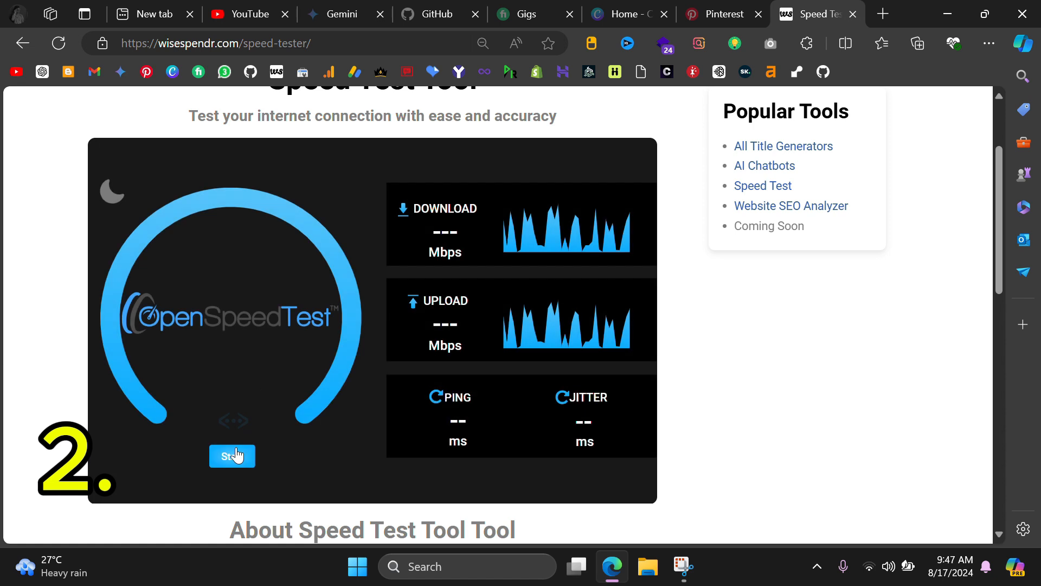
{"action": "left_click", "coordinate": [234, 455]}
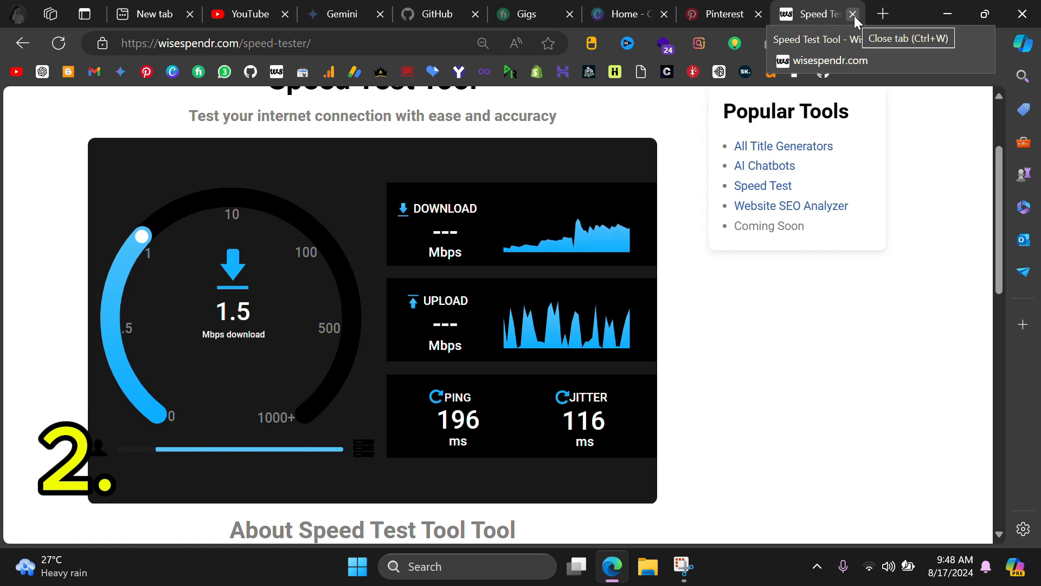
{"action": "left_click", "coordinate": [853, 14]}
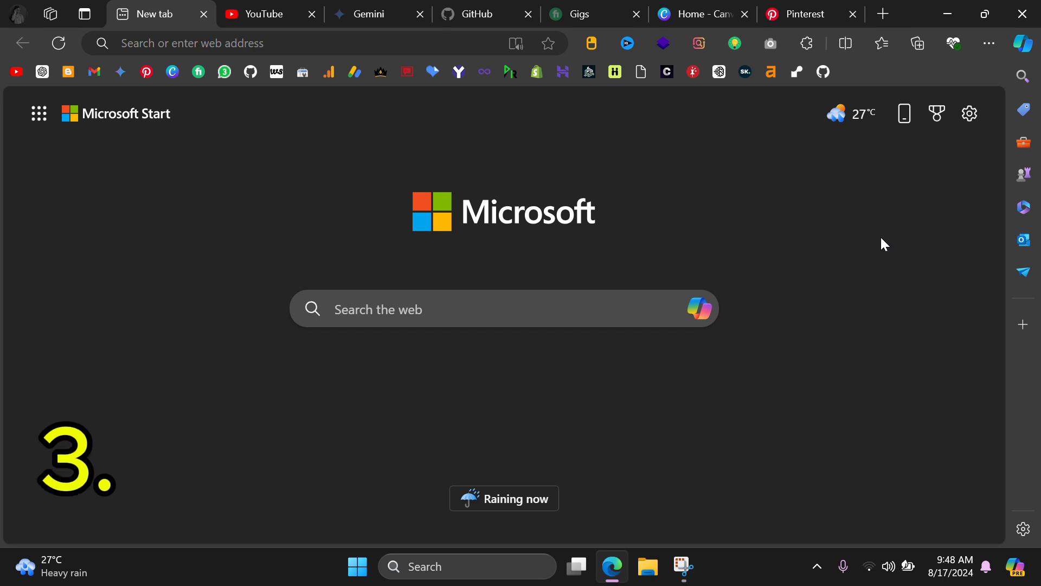
- Open the About Microsoft Edge page to check for and start a browser update
{"action": "left_click", "coordinate": [995, 48]}
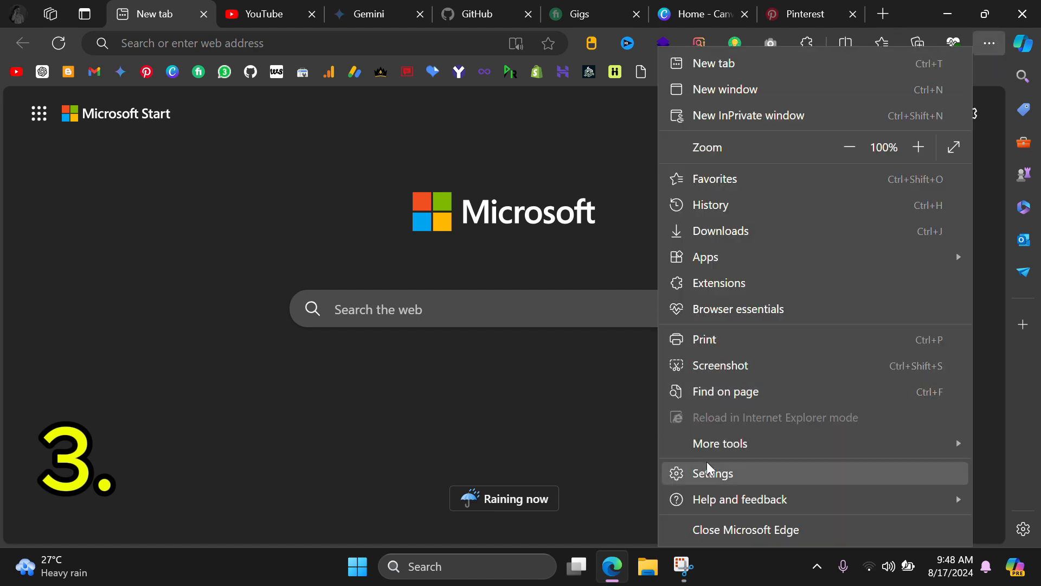
{"action": "mouse_move", "coordinate": [691, 496]}
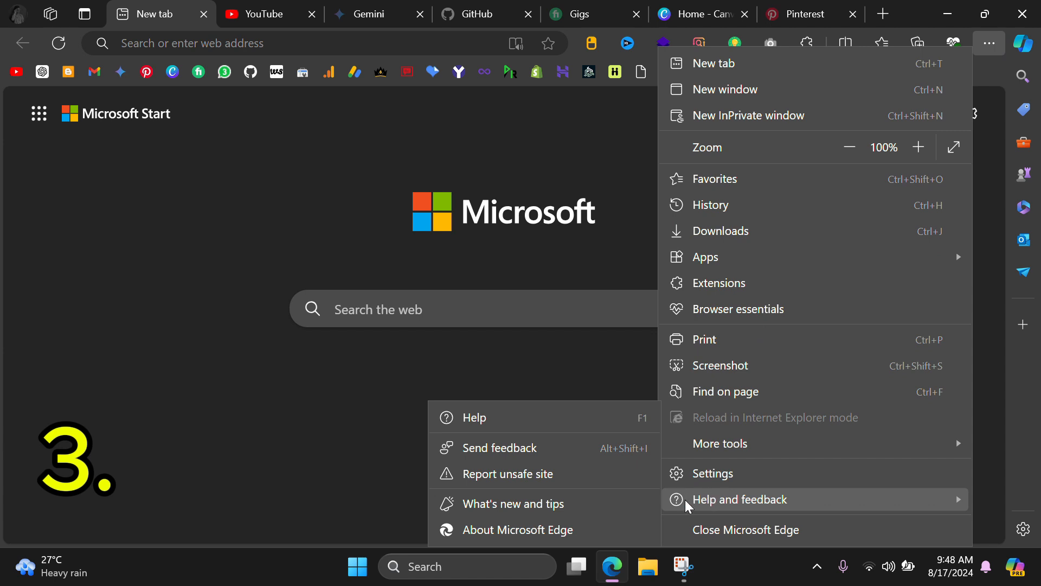
{"action": "left_click", "coordinate": [601, 530]}
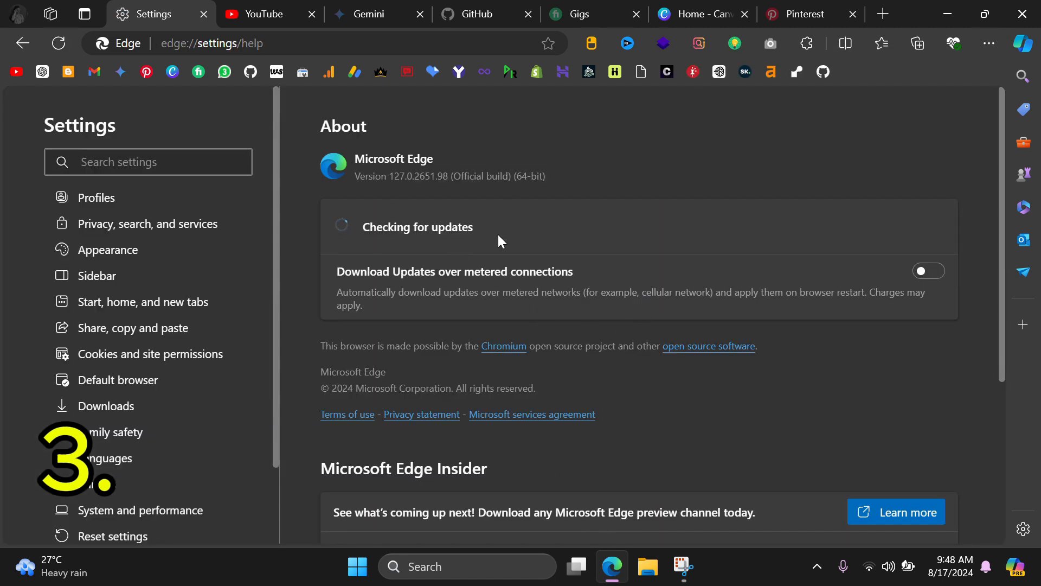
{"action": "left_click_drag", "start_coordinate": [477, 232], "coordinate": [360, 232]}
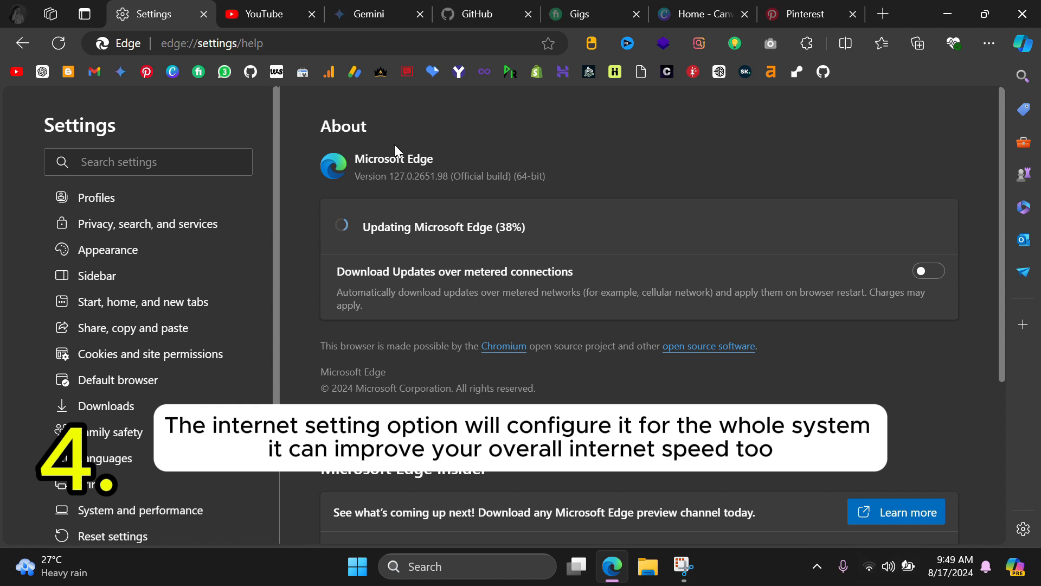
- Search the browser settings for "dns" and locate the secure DNS options
{"action": "left_click", "coordinate": [217, 156]}
{"action": "type", "text": "d"}
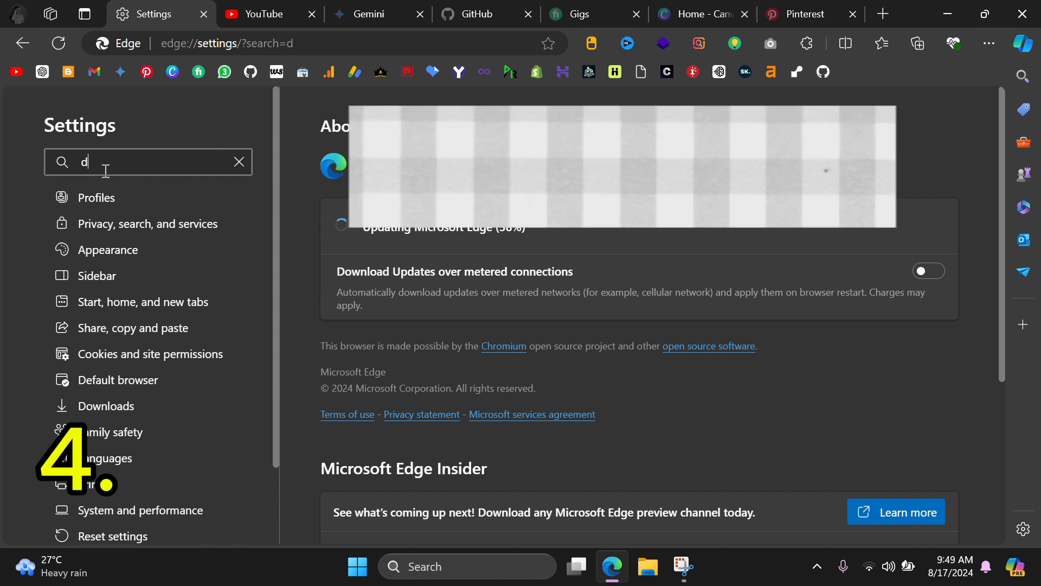
{"action": "type", "text": "ns"}
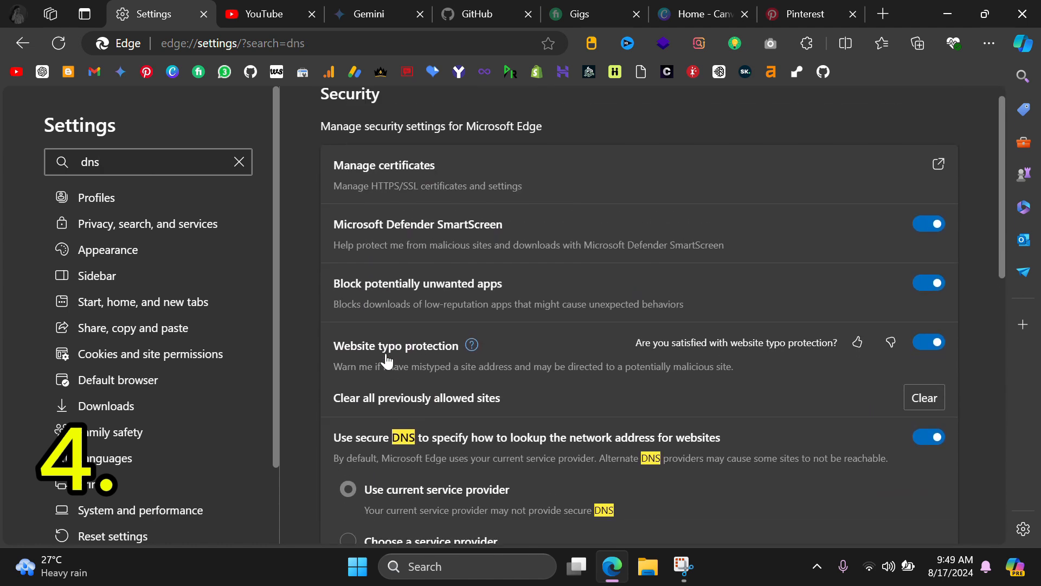
{"action": "scroll", "coordinate": [386, 361], "scroll_direction": "down", "scroll_amount": 2}
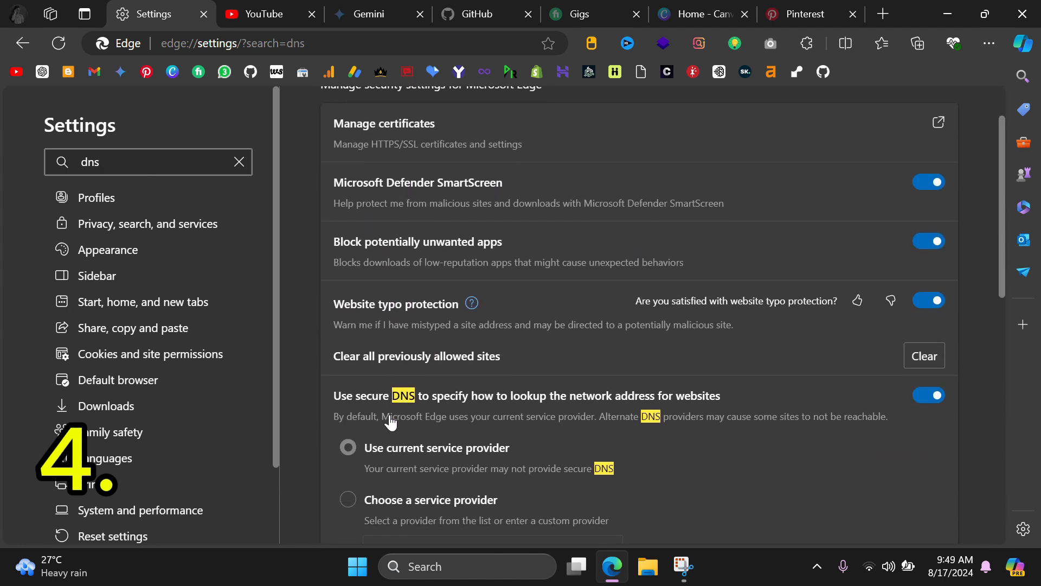
{"action": "scroll", "coordinate": [458, 405], "scroll_direction": "down", "scroll_amount": 4}
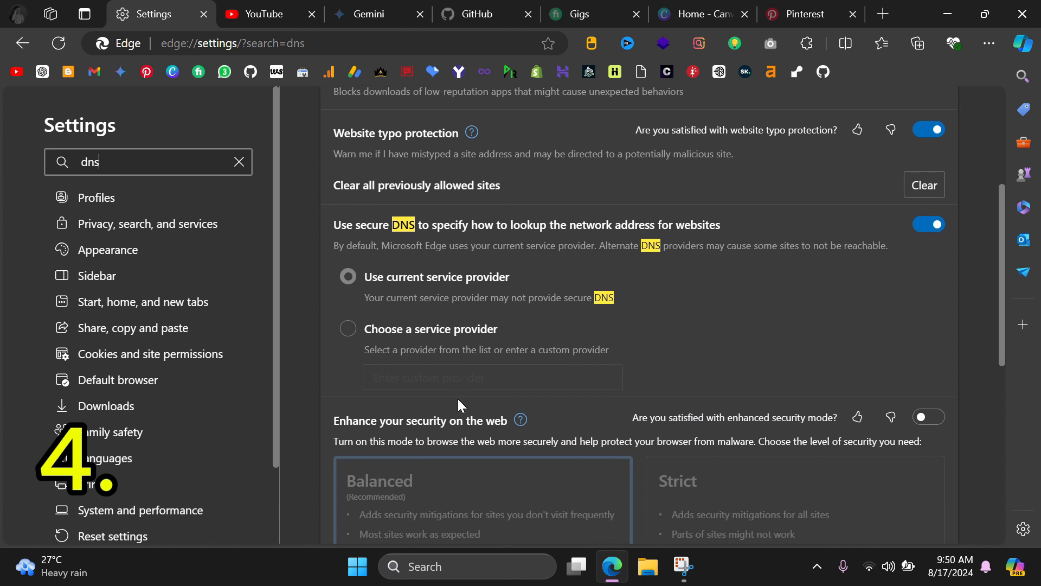
- Switch the secure DNS lookup option off and back on
{"action": "left_click", "coordinate": [333, 227]}
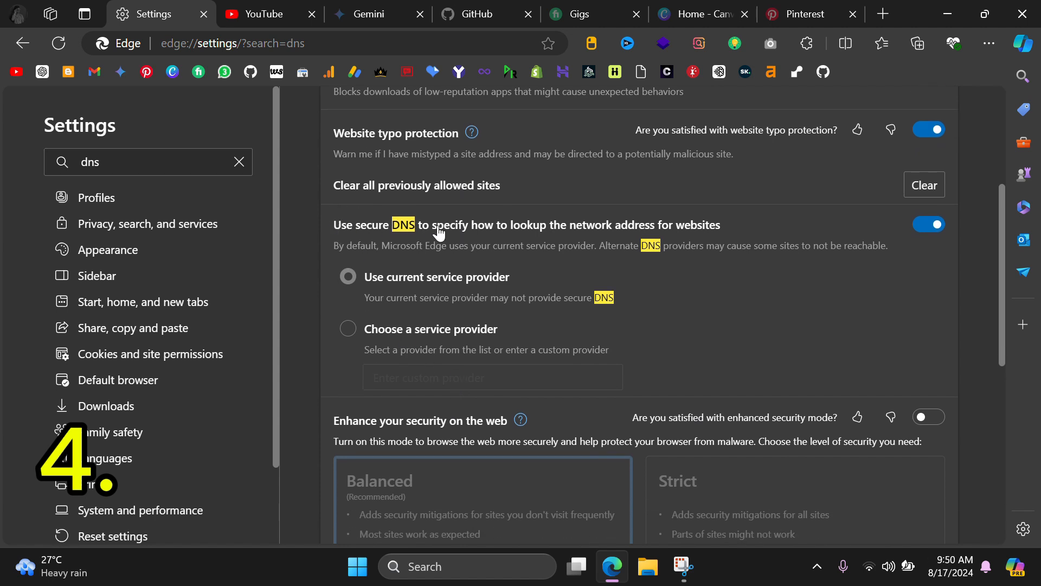
{"action": "left_click", "coordinate": [336, 226]}
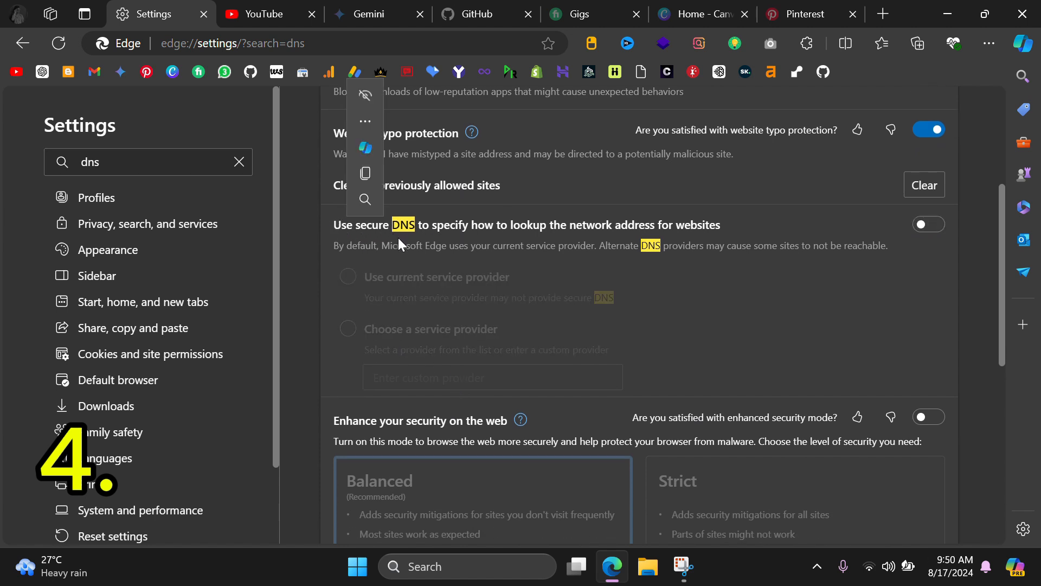
{"action": "left_click", "coordinate": [442, 229]}
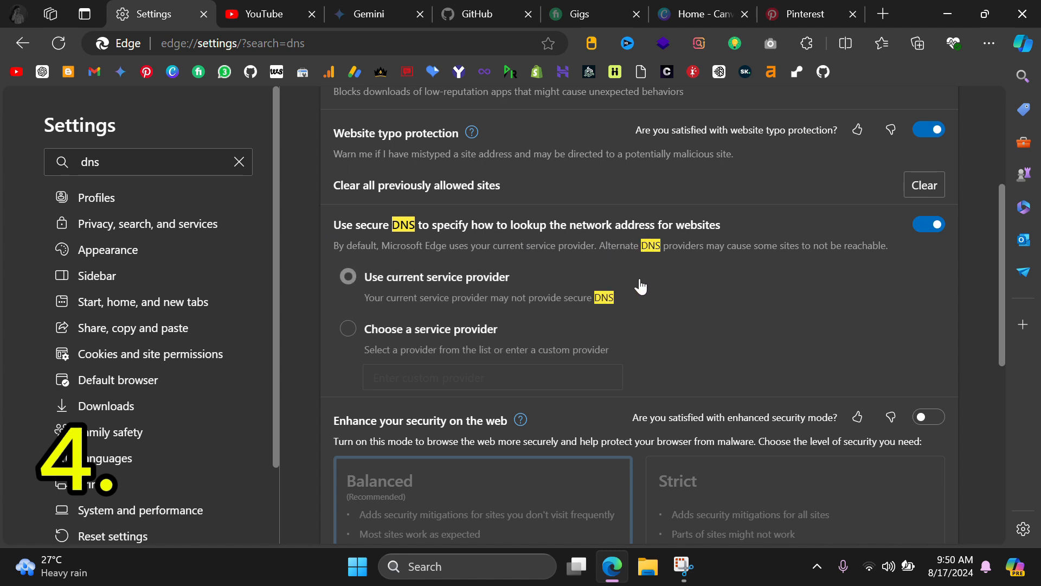
- Set secure DNS to use a chosen service provider and select Cloudflare (1.1.1.1)
{"action": "left_click", "coordinate": [359, 328]}
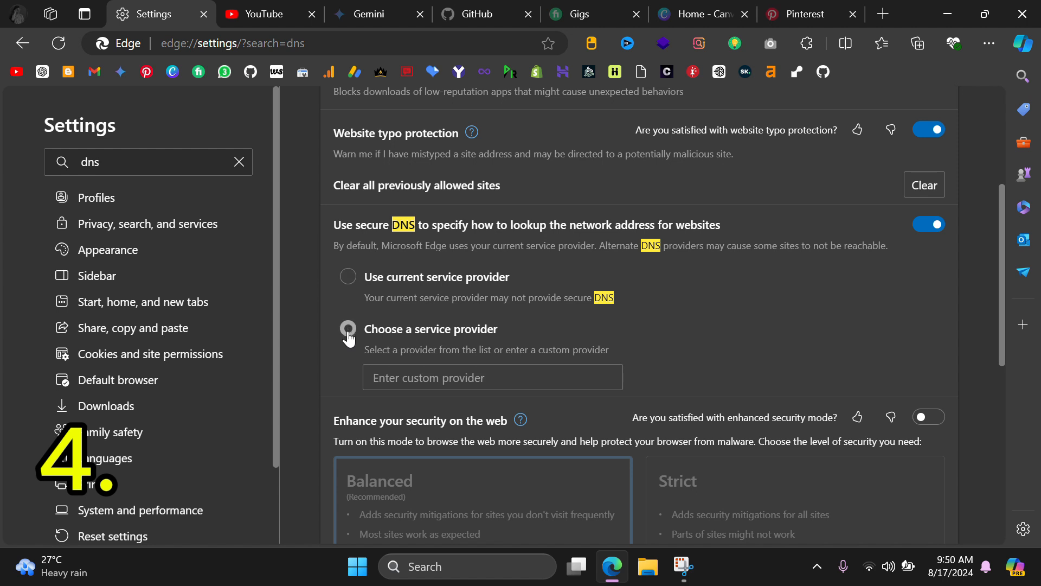
{"action": "left_click", "coordinate": [459, 377]}
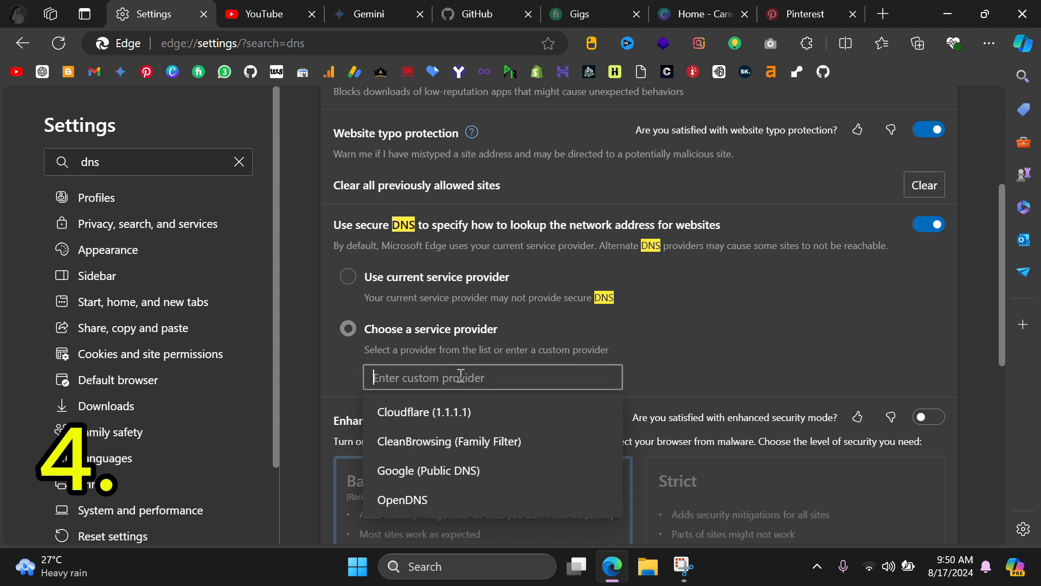
{"action": "scroll", "coordinate": [461, 376], "scroll_direction": "down", "scroll_amount": 1}
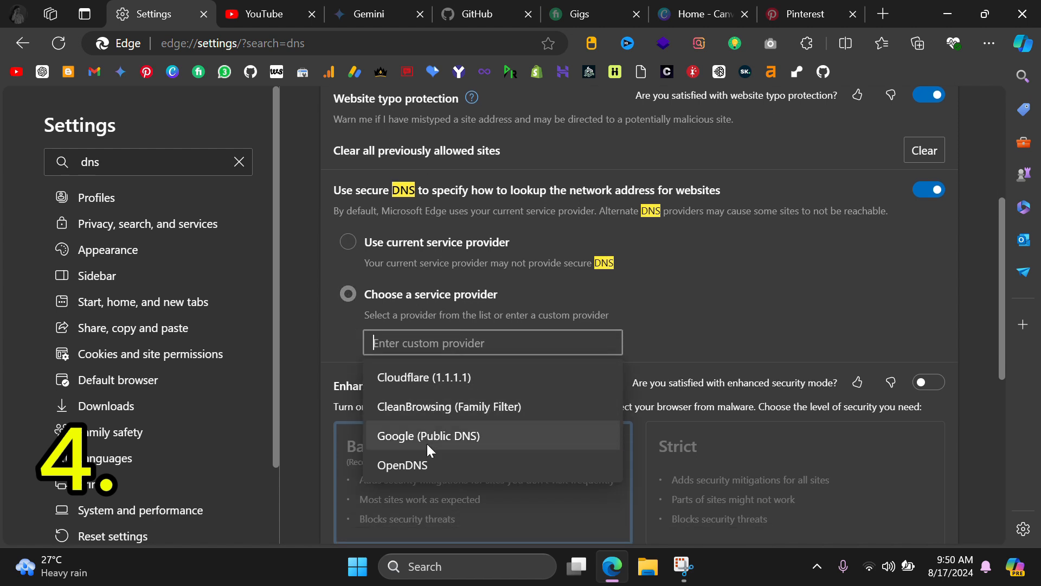
{"action": "scroll", "coordinate": [427, 443], "scroll_direction": "down", "scroll_amount": 1}
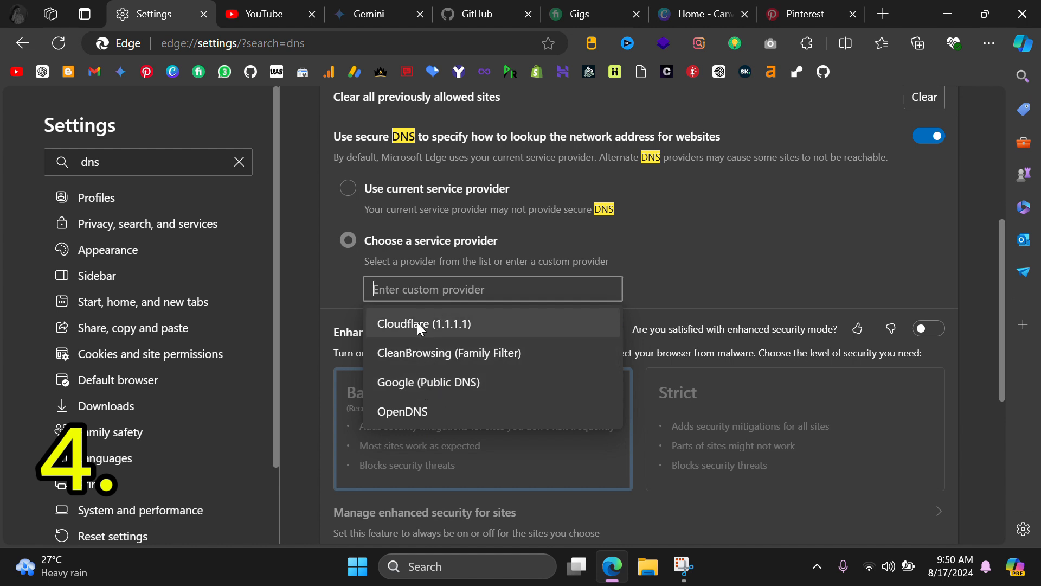
{"action": "left_click", "coordinate": [448, 324]}
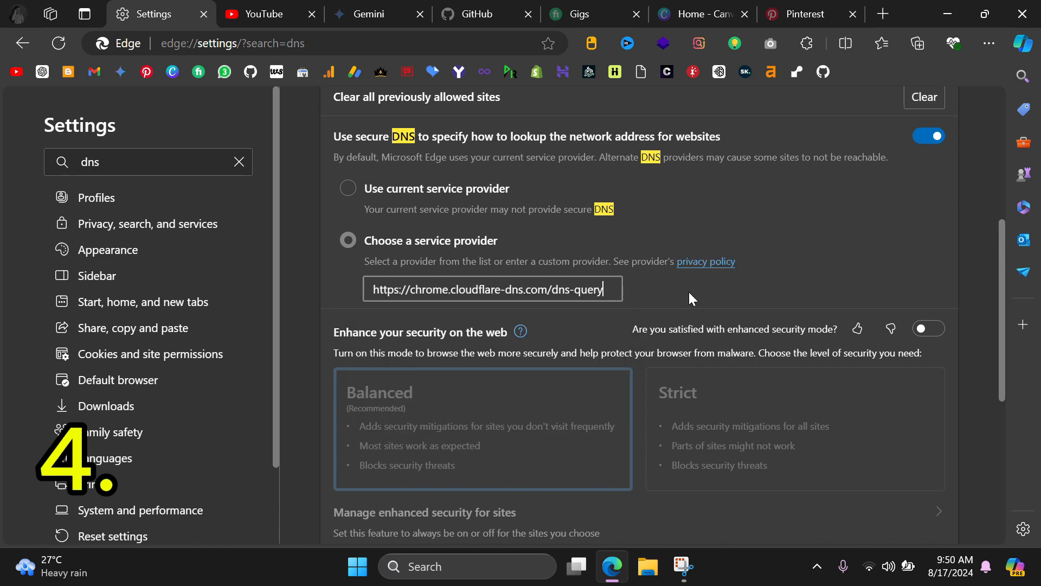
{"action": "scroll", "coordinate": [689, 292], "scroll_direction": "up", "scroll_amount": 1}
{"action": "scroll", "coordinate": [689, 292], "scroll_direction": "down", "scroll_amount": 7}
{"action": "scroll", "coordinate": [689, 292], "scroll_direction": "up", "scroll_amount": 12}
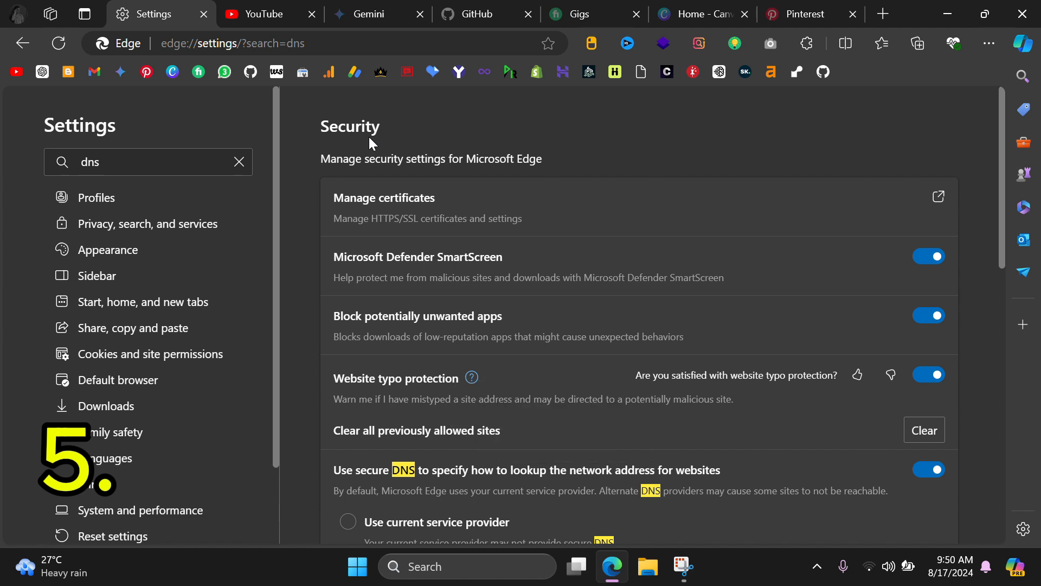
- Close all the other browser tabs, from YouTube through Pinterest, keeping only the Settings tab
{"action": "left_click", "coordinate": [314, 14]}
{"action": "left_click", "coordinate": [313, 14]}
{"action": "left_click", "coordinate": [312, 14]}
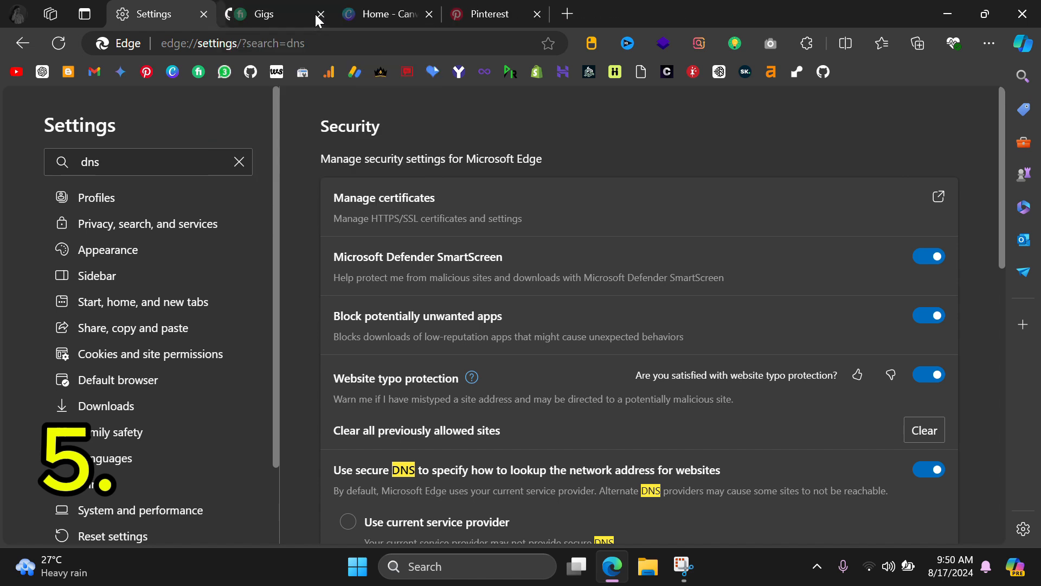
{"action": "left_click", "coordinate": [312, 15]}
{"action": "left_click", "coordinate": [313, 14]}
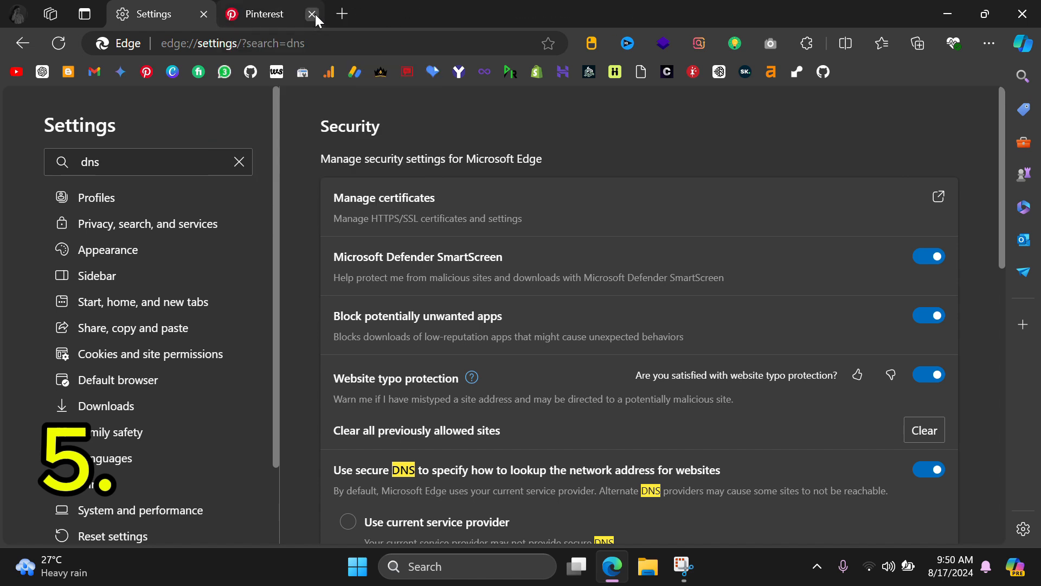
{"action": "left_click", "coordinate": [313, 14]}
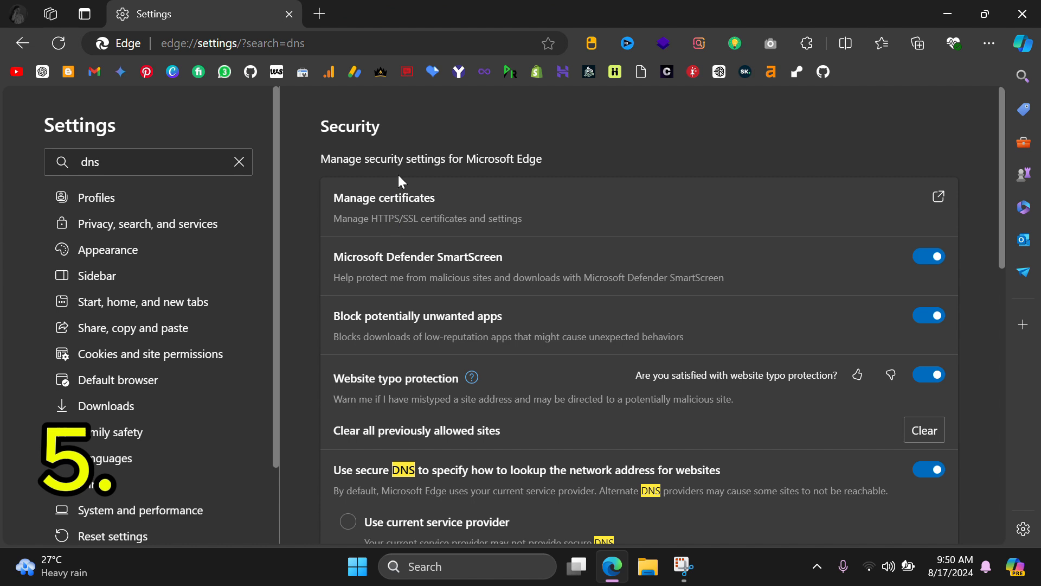
{"action": "scroll", "coordinate": [399, 179], "scroll_direction": "down", "scroll_amount": 1}
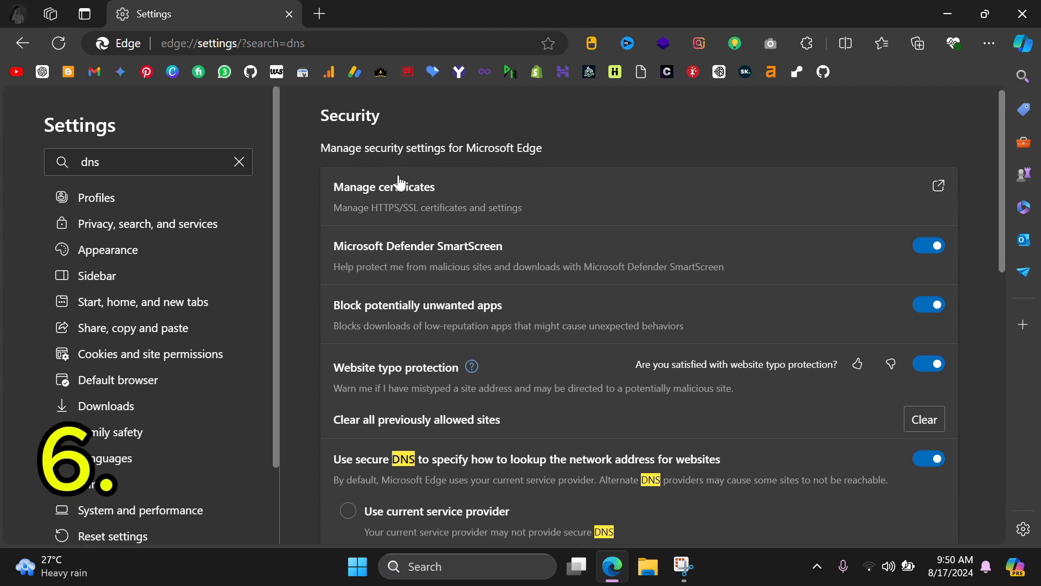
{"action": "left_click", "coordinate": [988, 41]}
{"action": "left_click", "coordinate": [464, 186]}
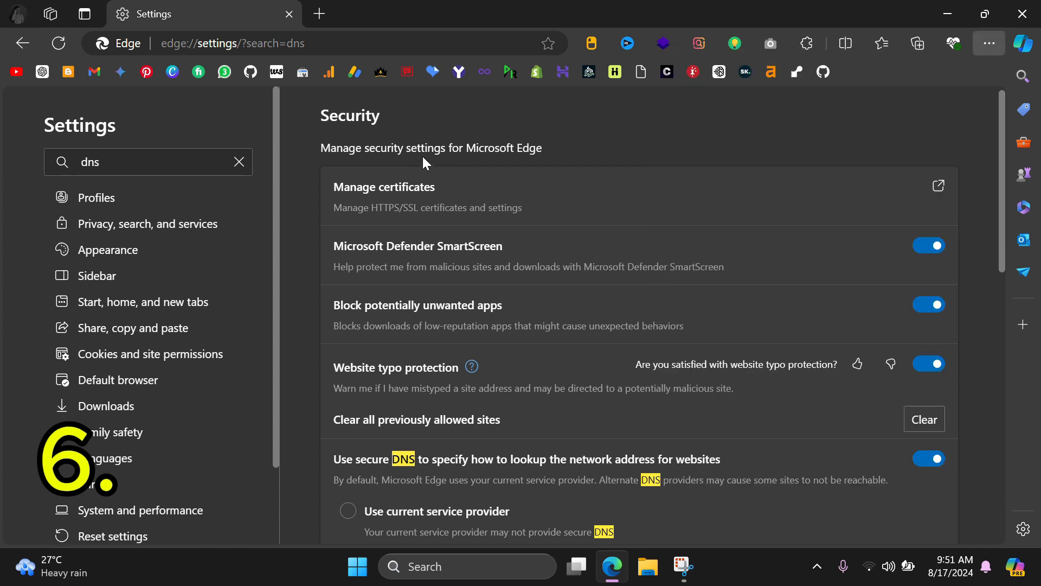
- Search the browser settings for "cache" to find the browsing data options
{"action": "double_click", "coordinate": [169, 158]}
{"action": "type", "text": "c"}
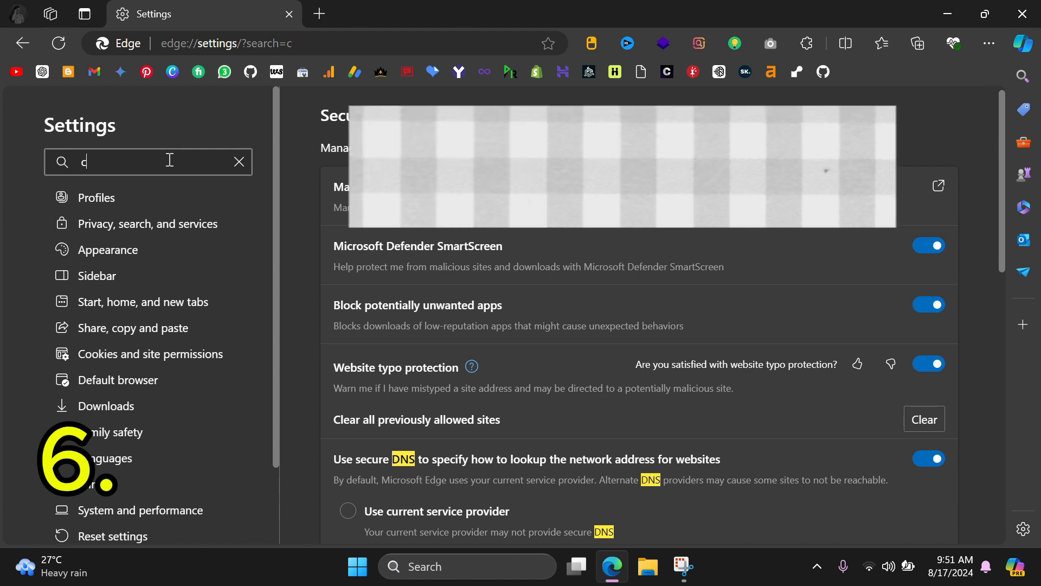
{"action": "type", "text": "hache"}
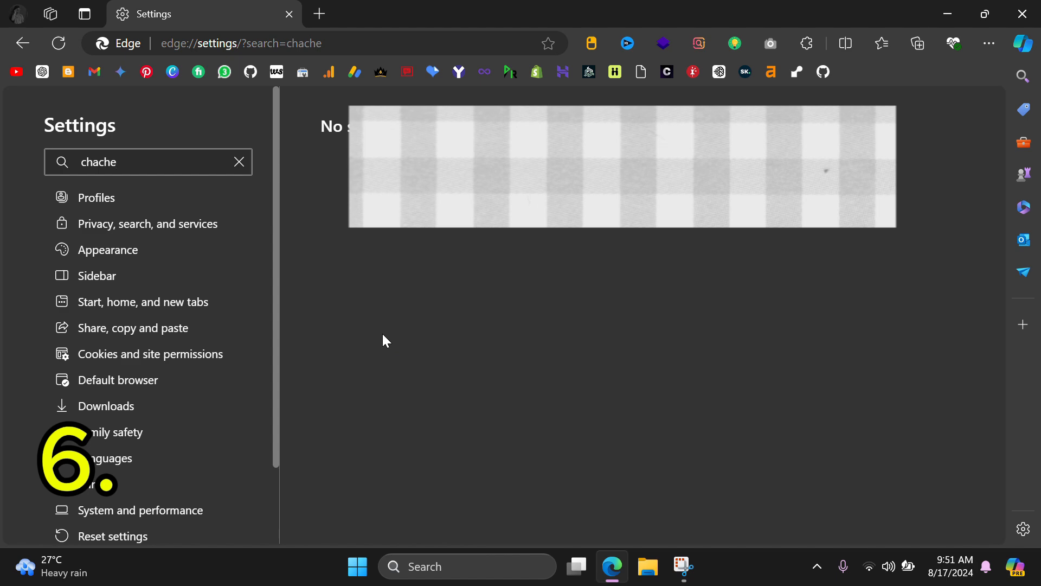
{"action": "left_click", "coordinate": [94, 157]}
{"action": "key", "text": "BackSpace"}
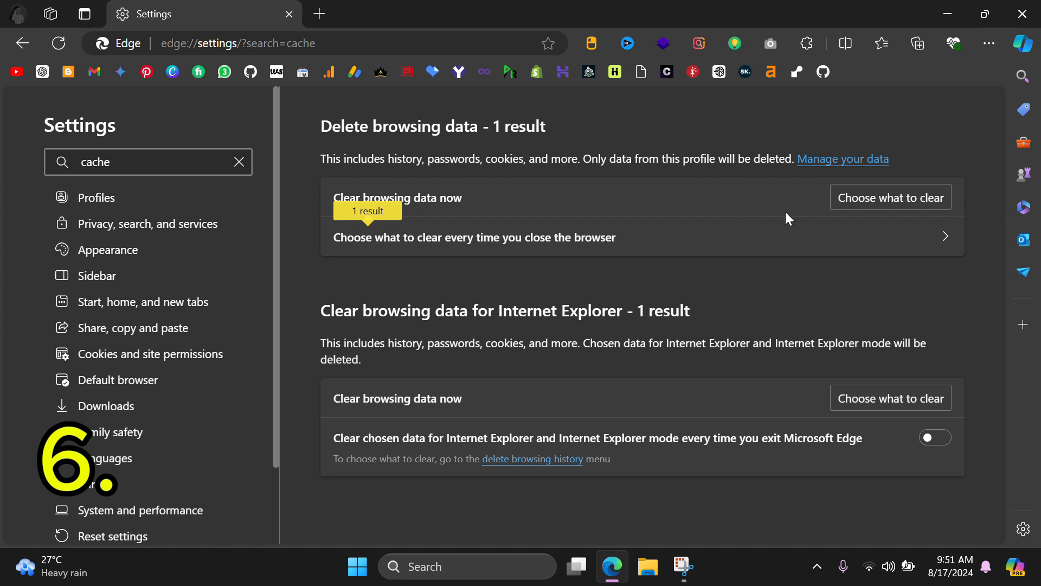
- Review the data types for deleting browsing data and clear only the cached images and files for all time
{"action": "left_click", "coordinate": [851, 204]}
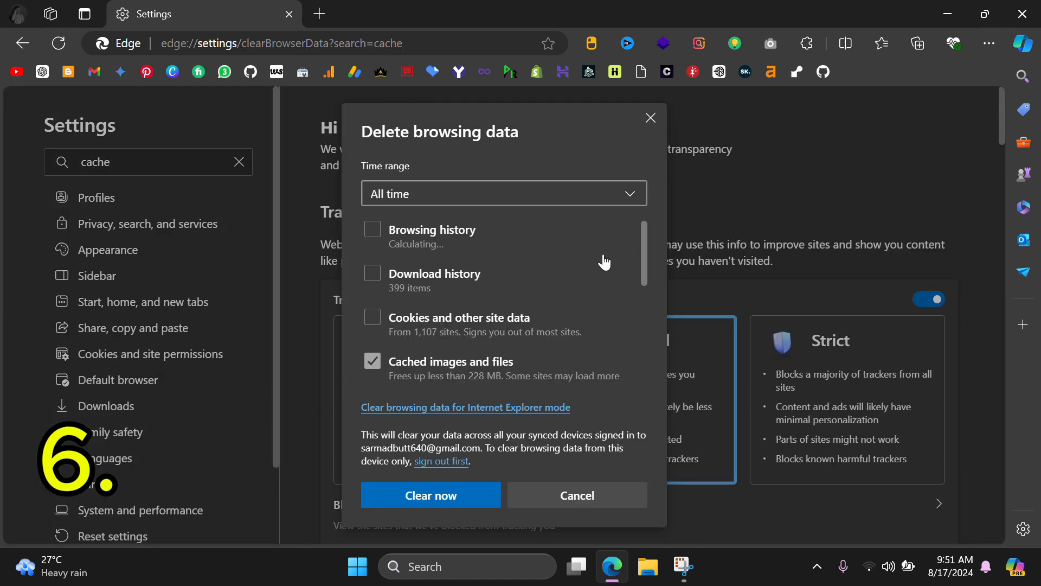
{"action": "scroll", "coordinate": [642, 255], "scroll_direction": "down", "scroll_amount": 2}
{"action": "scroll", "coordinate": [548, 305], "scroll_direction": "up", "scroll_amount": 2}
{"action": "scroll", "coordinate": [439, 339], "scroll_direction": "down", "scroll_amount": 2}
{"action": "scroll", "coordinate": [439, 339], "scroll_direction": "down", "scroll_amount": 3}
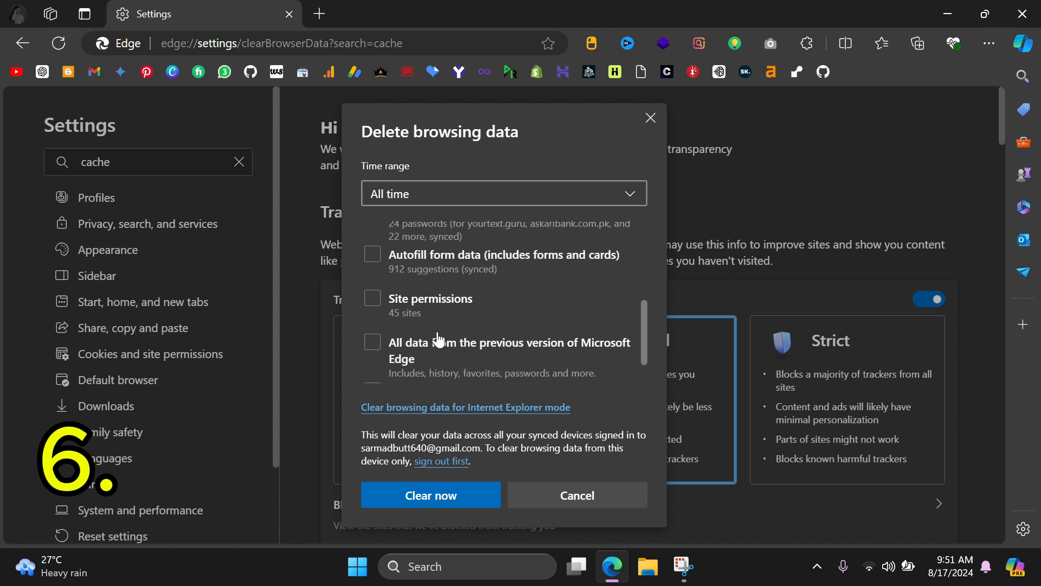
{"action": "scroll", "coordinate": [439, 339], "scroll_direction": "up", "scroll_amount": 3}
{"action": "scroll", "coordinate": [439, 339], "scroll_direction": "up", "scroll_amount": 1}
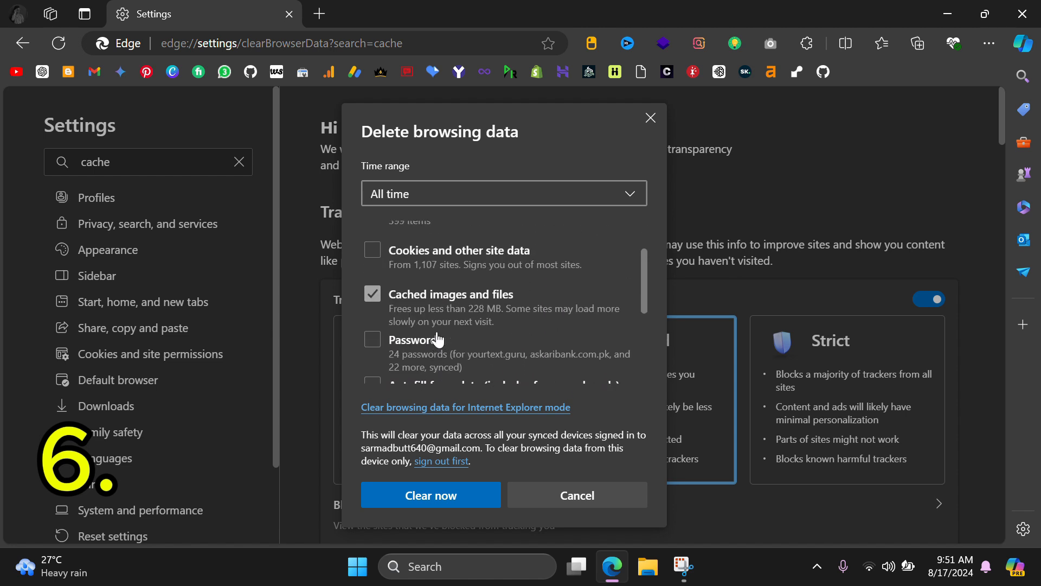
{"action": "scroll", "coordinate": [415, 313], "scroll_direction": "up", "scroll_amount": 1}
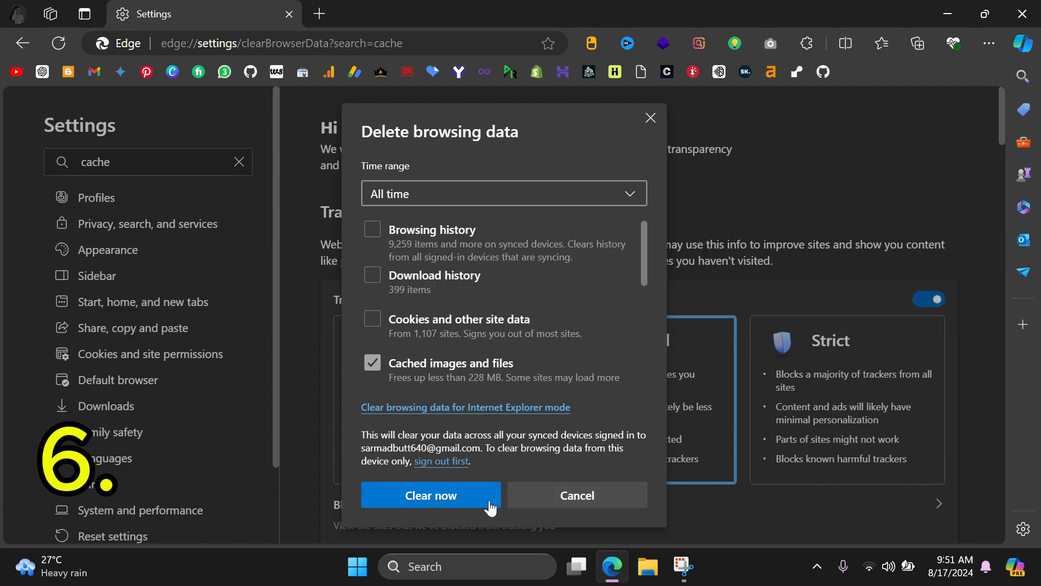
{"action": "left_click", "coordinate": [491, 507]}
{"action": "scroll", "coordinate": [475, 380], "scroll_direction": "up", "scroll_amount": 5}
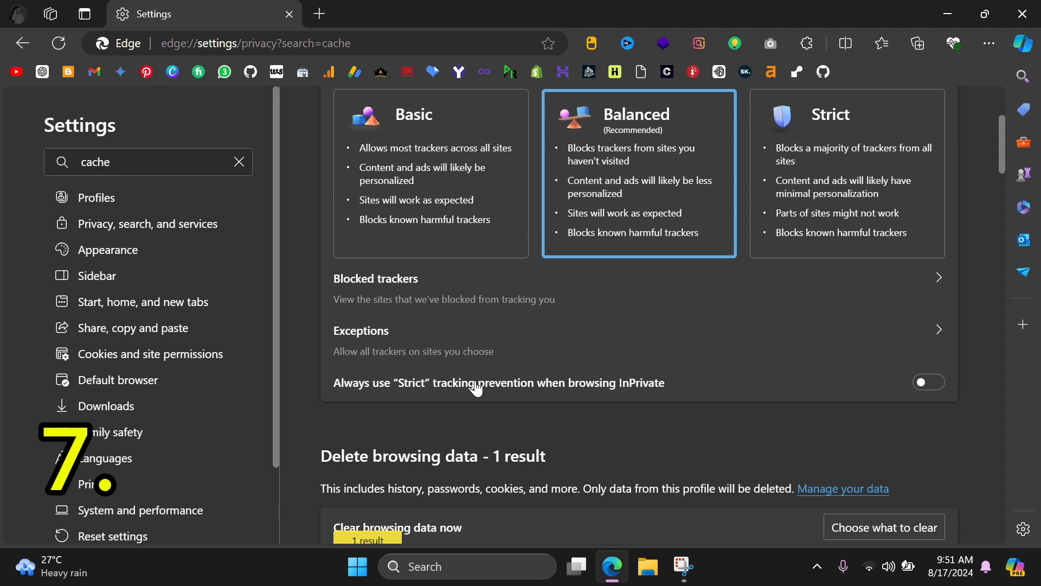
- Replace the current page address with edge://flags and load the Experiments page
{"action": "left_click", "coordinate": [306, 37]}
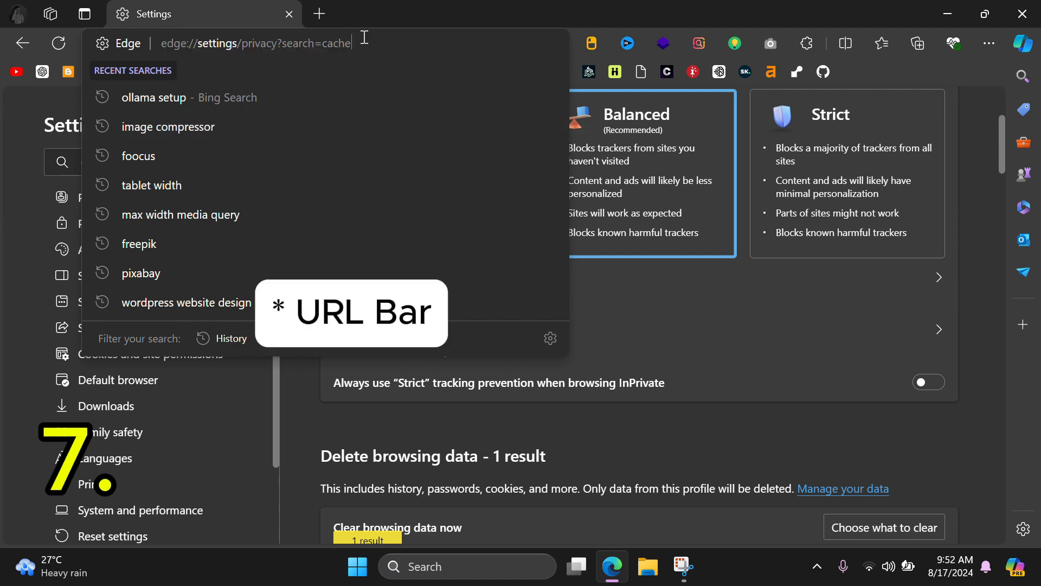
{"action": "double_click", "coordinate": [364, 37]}
{"action": "left_click_drag", "start_coordinate": [364, 37], "coordinate": [154, 49]}
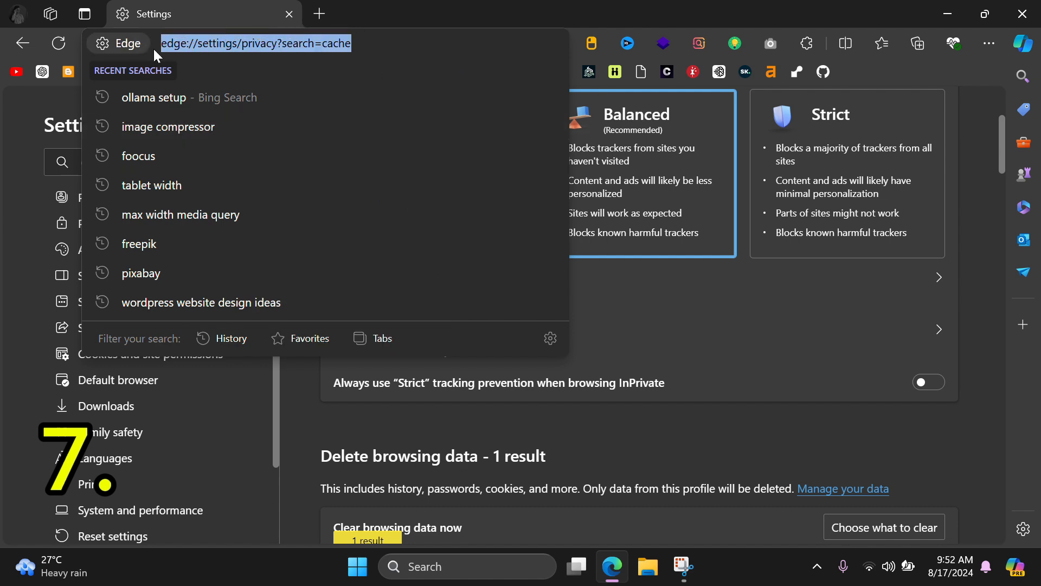
{"action": "type", "text": "ege"}
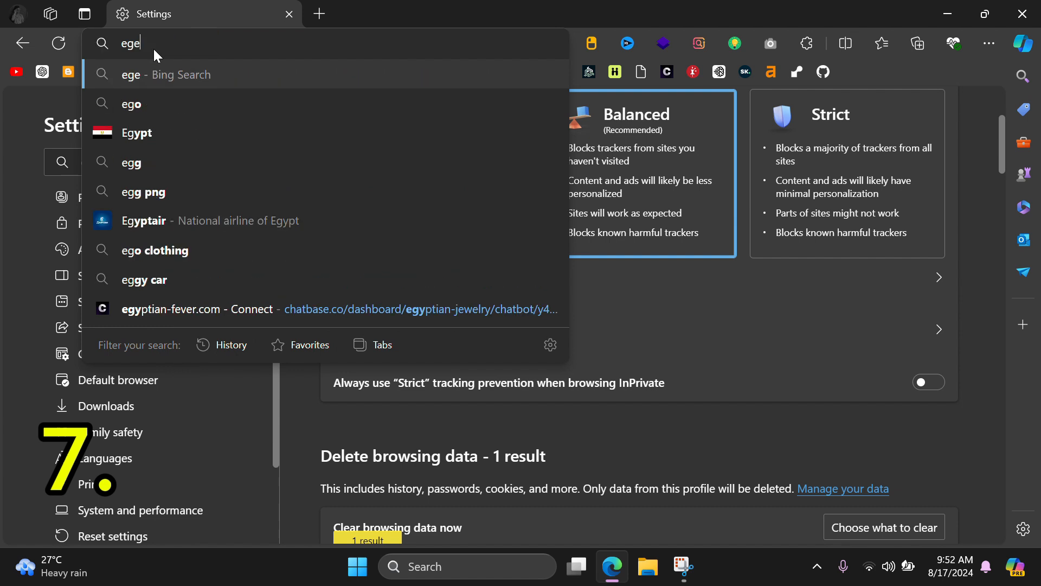
{"action": "key", "text": "BackSpace"}
{"action": "key", "text": "BackSpace"}
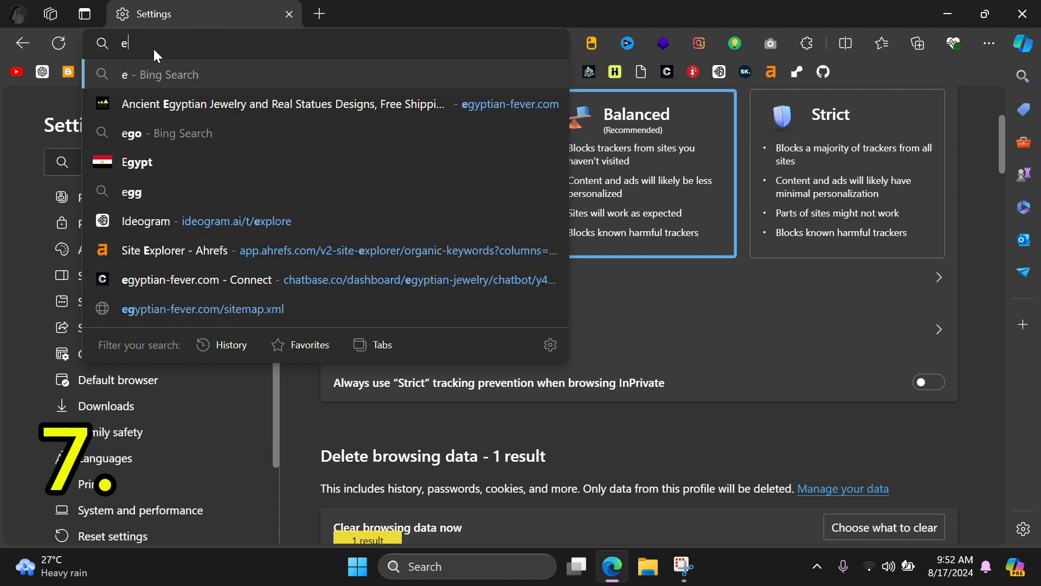
{"action": "type", "text": "dge"}
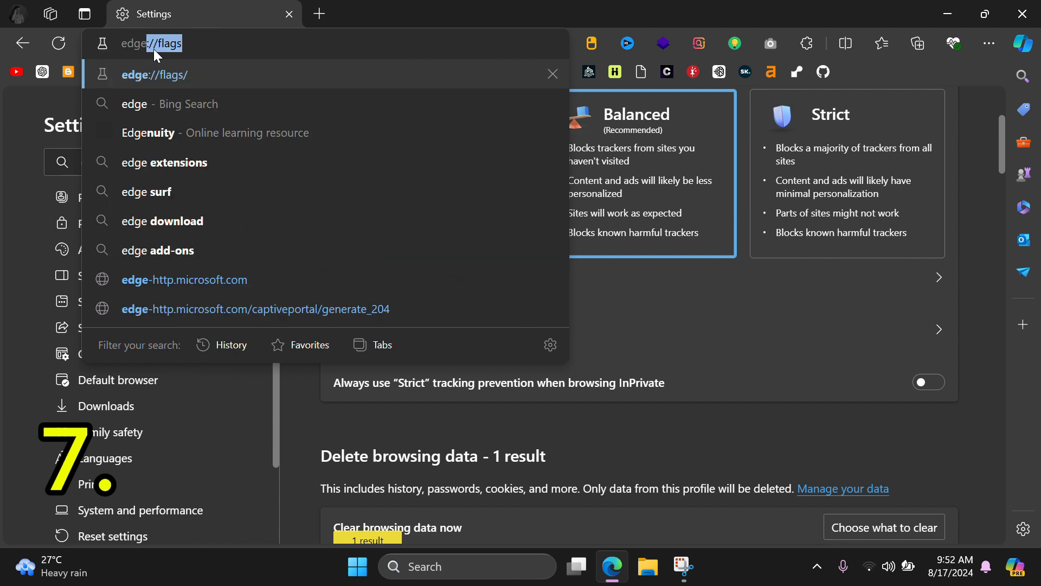
{"action": "type", "text": ":/"}
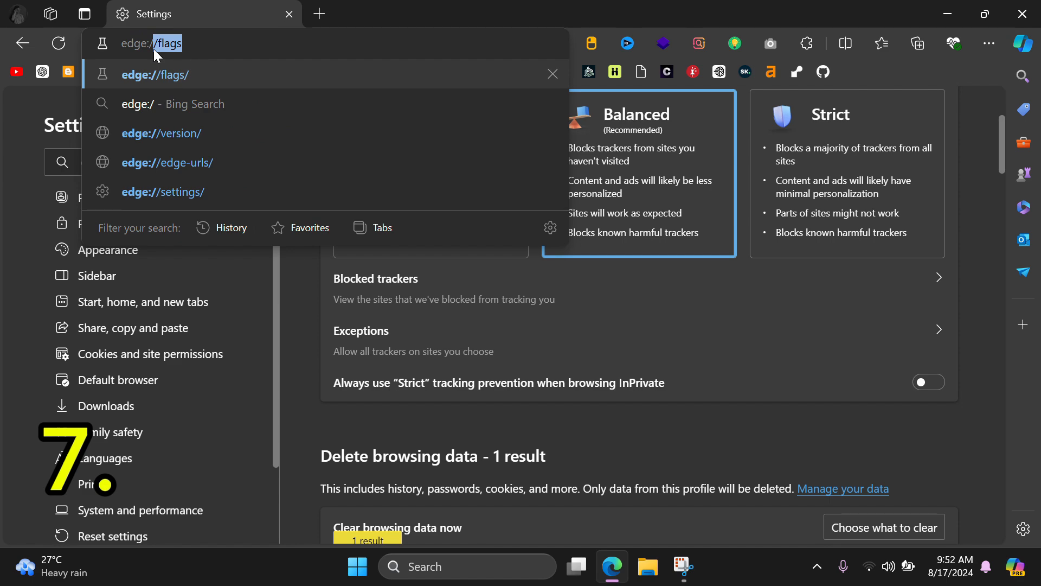
{"action": "type", "text": "/"}
{"action": "type", "text": "fl"}
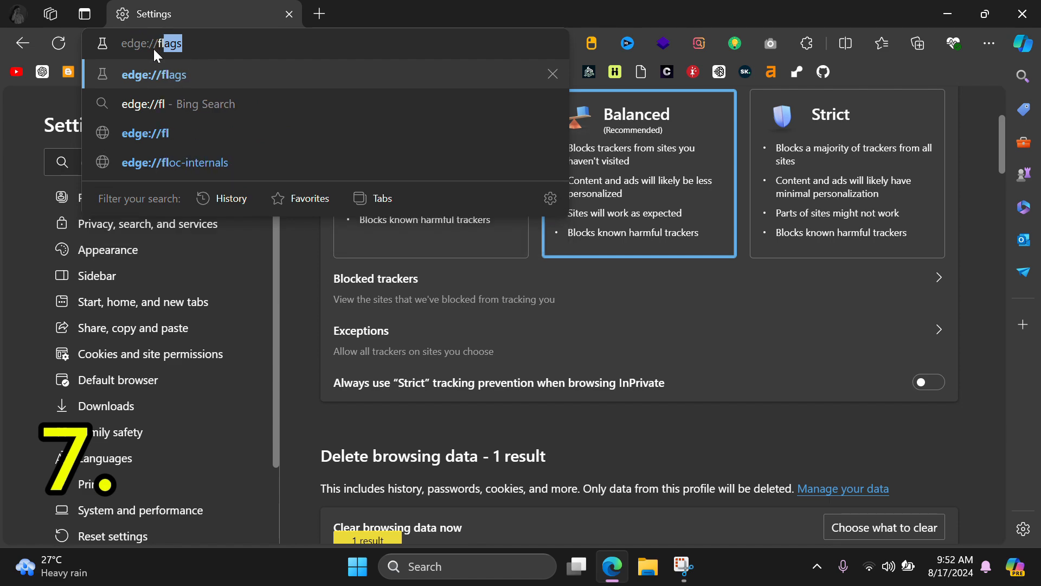
{"action": "type", "text": "ags"}
{"action": "key", "text": "Return"}
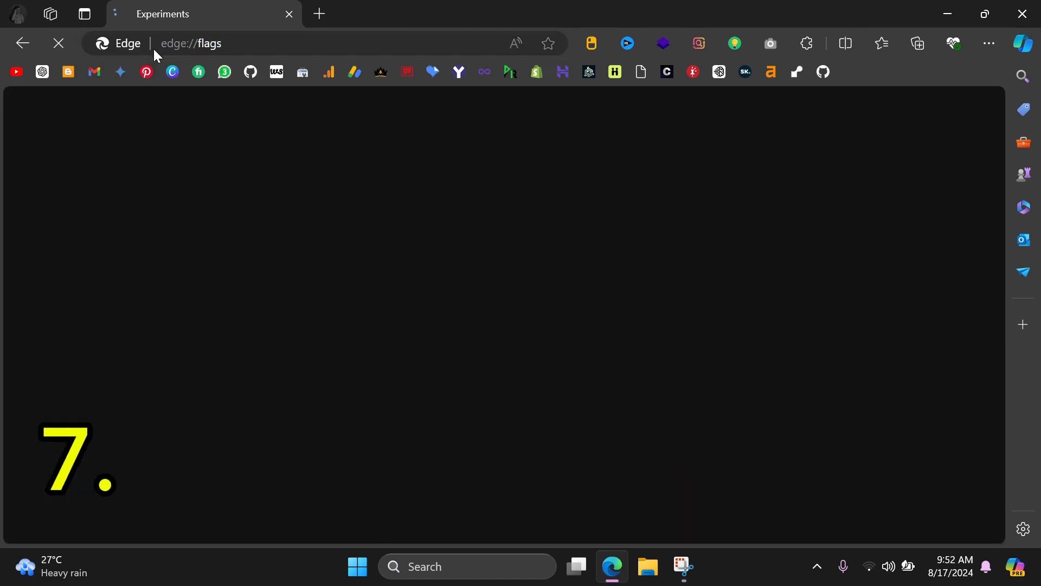
- Search the experimental flags for "parall" to find the parallel downloading flag
{"action": "scroll", "coordinate": [248, 287], "scroll_direction": "down", "scroll_amount": 3}
{"action": "scroll", "coordinate": [248, 288], "scroll_direction": "up", "scroll_amount": 3}
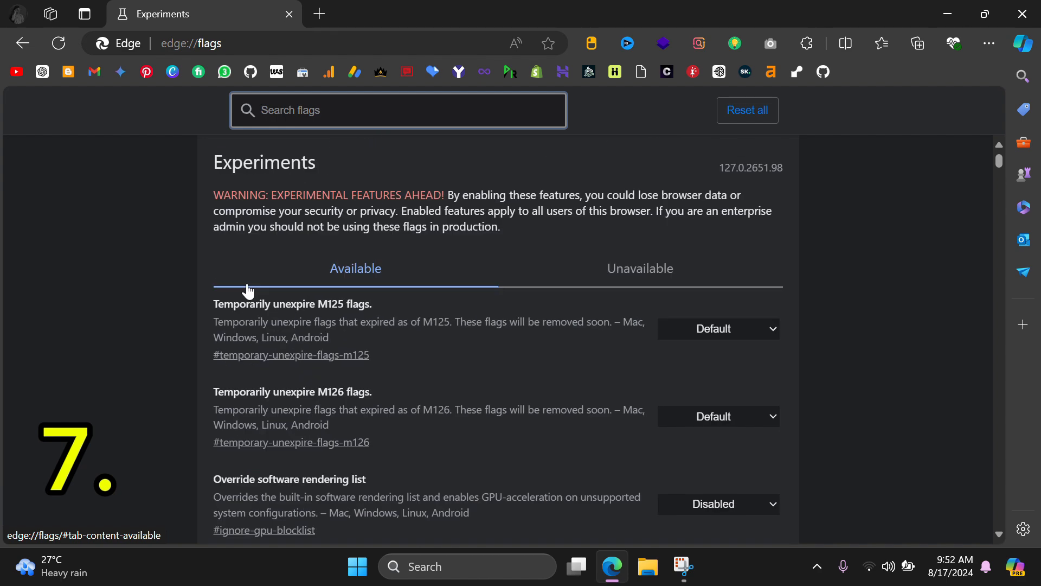
{"action": "scroll", "coordinate": [248, 287], "scroll_direction": "down", "scroll_amount": 2}
{"action": "scroll", "coordinate": [247, 288], "scroll_direction": "up", "scroll_amount": 2}
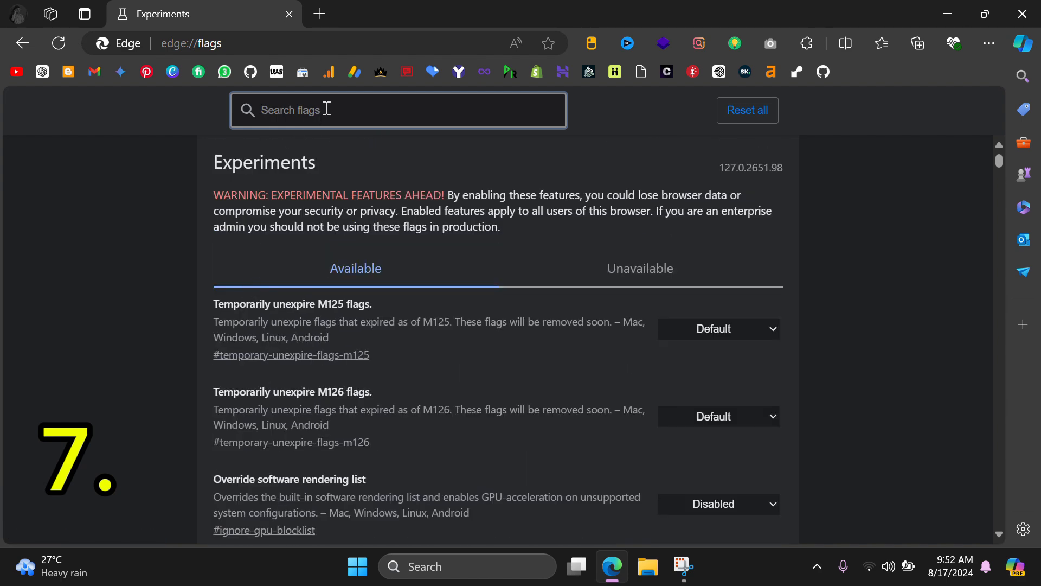
{"action": "type", "text": "pa"}
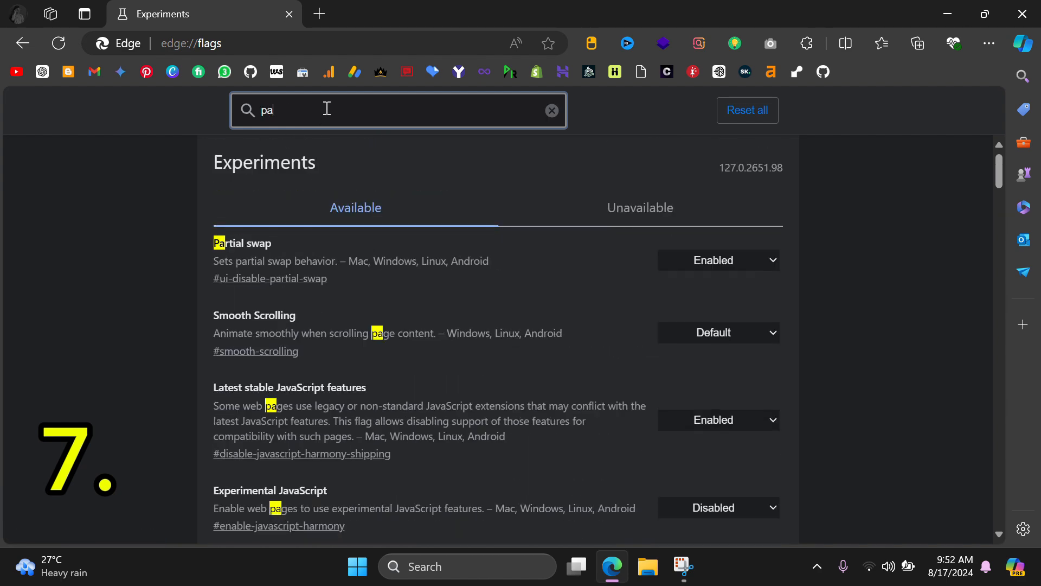
{"action": "type", "text": "rall"}
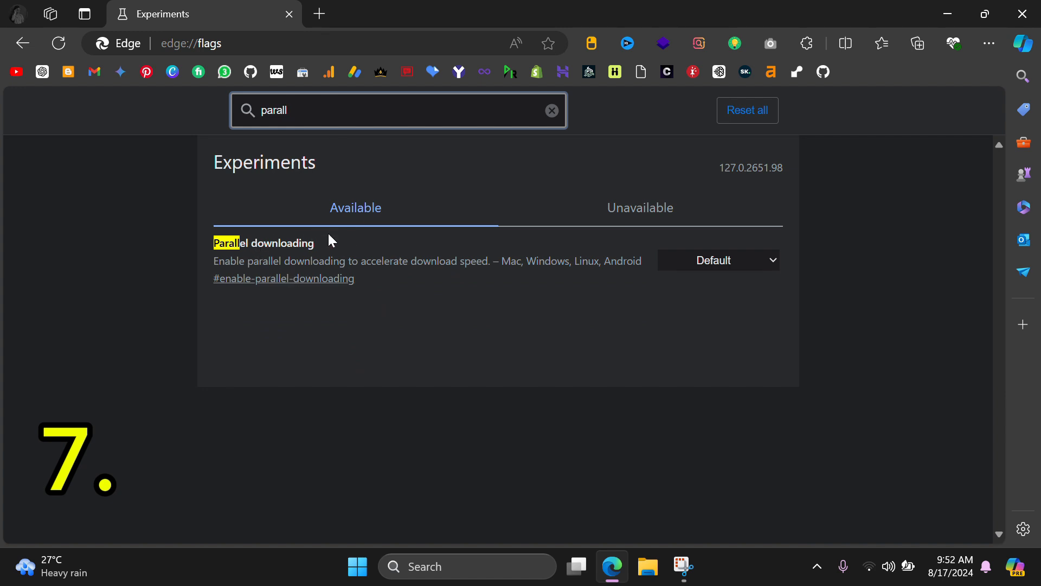
- Set the Parallel downloading flag to Enabled and restart the browser to apply it
{"action": "left_click", "coordinate": [329, 247]}
{"action": "left_click_drag", "start_coordinate": [329, 247], "coordinate": [207, 243]}
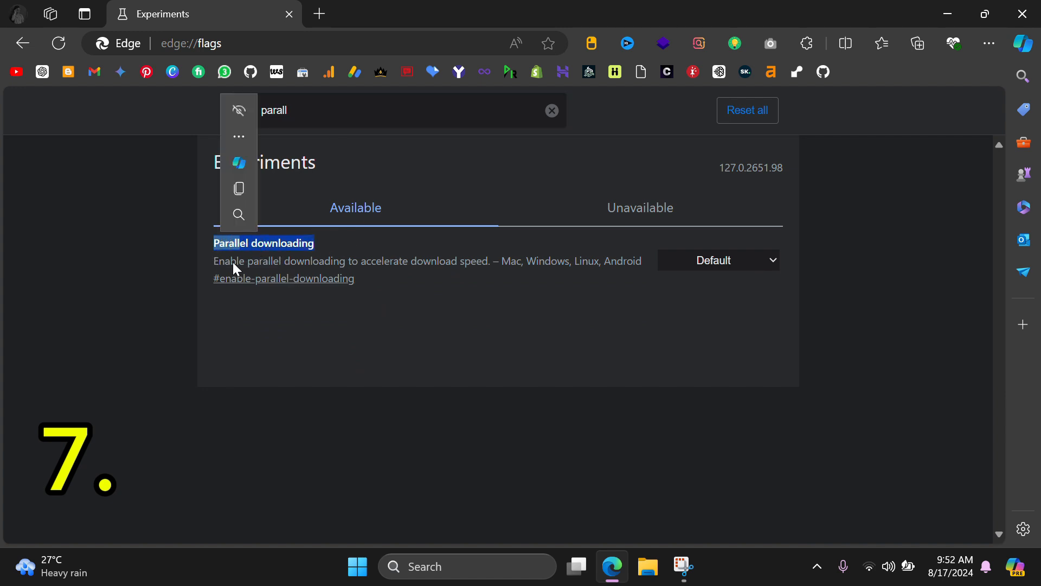
{"action": "left_click_drag", "start_coordinate": [311, 260], "coordinate": [630, 263]}
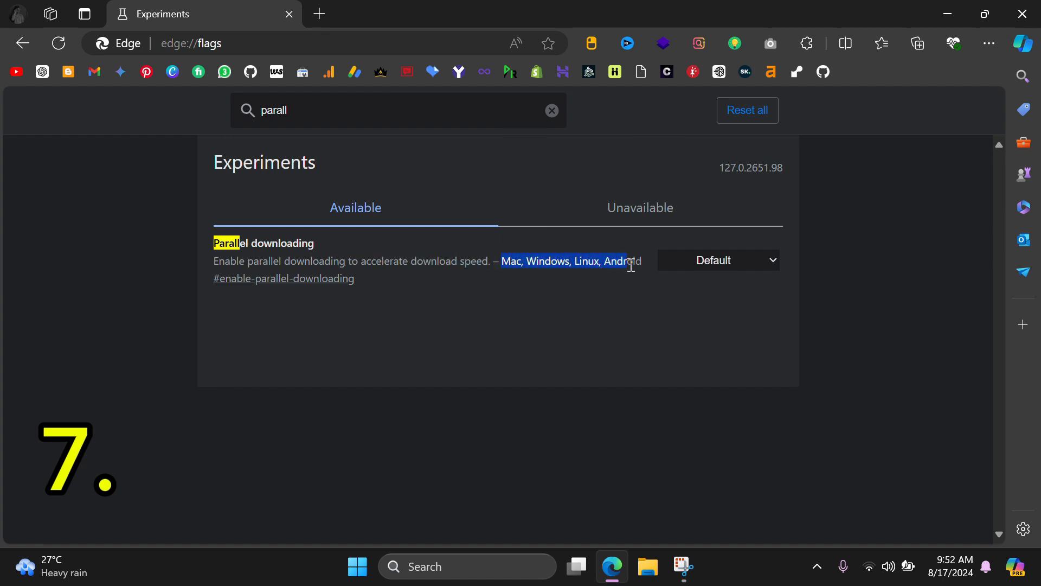
{"action": "left_click", "coordinate": [642, 268]}
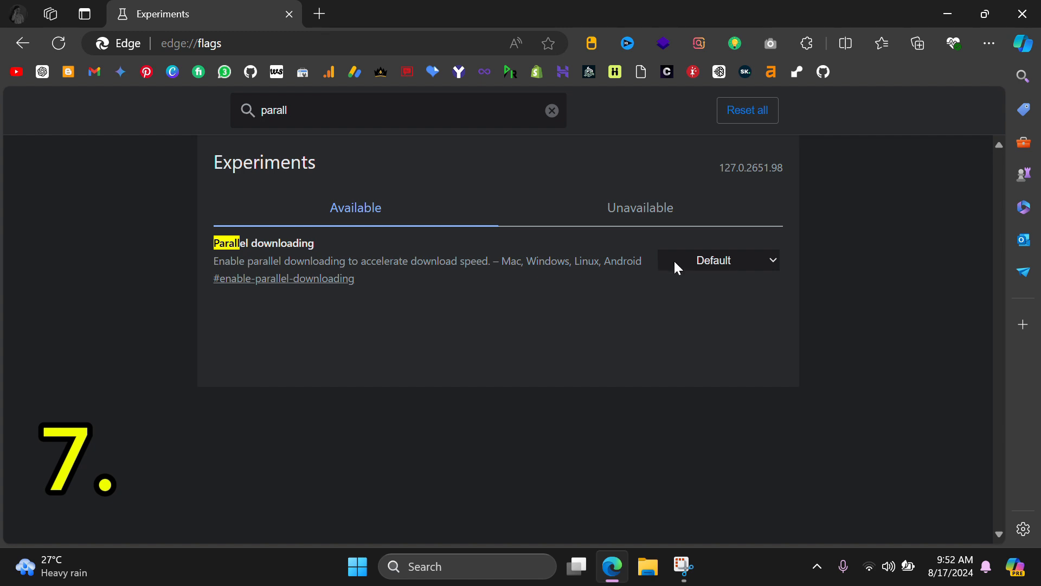
{"action": "left_click", "coordinate": [691, 259]}
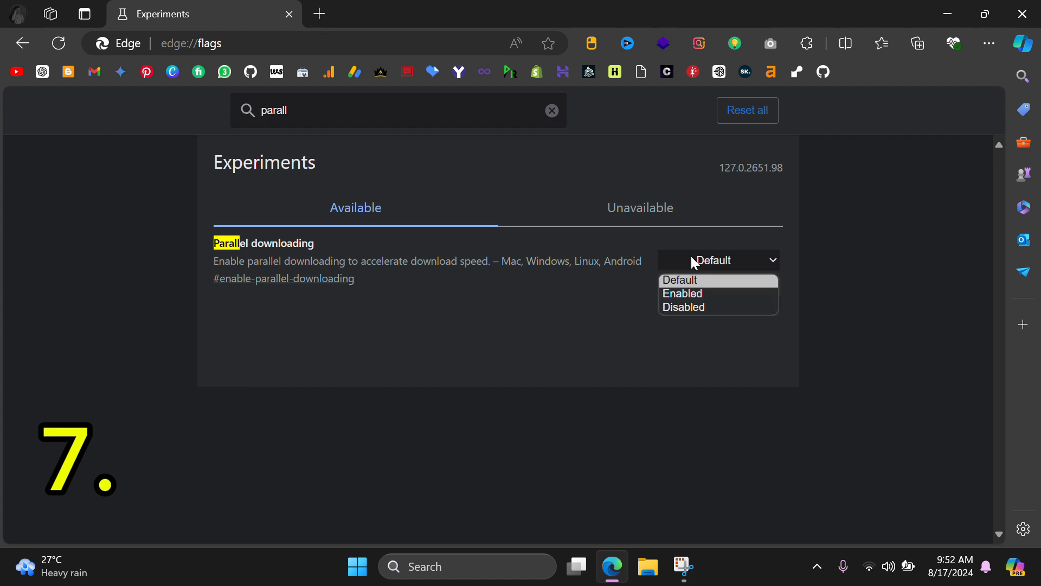
{"action": "left_click", "coordinate": [683, 294]}
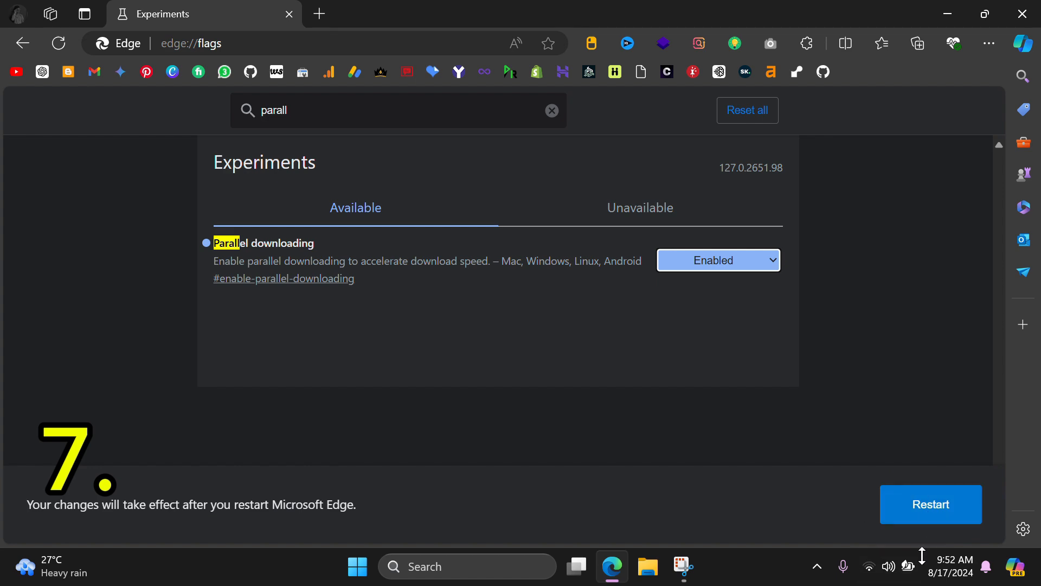
{"action": "left_click", "coordinate": [914, 522]}
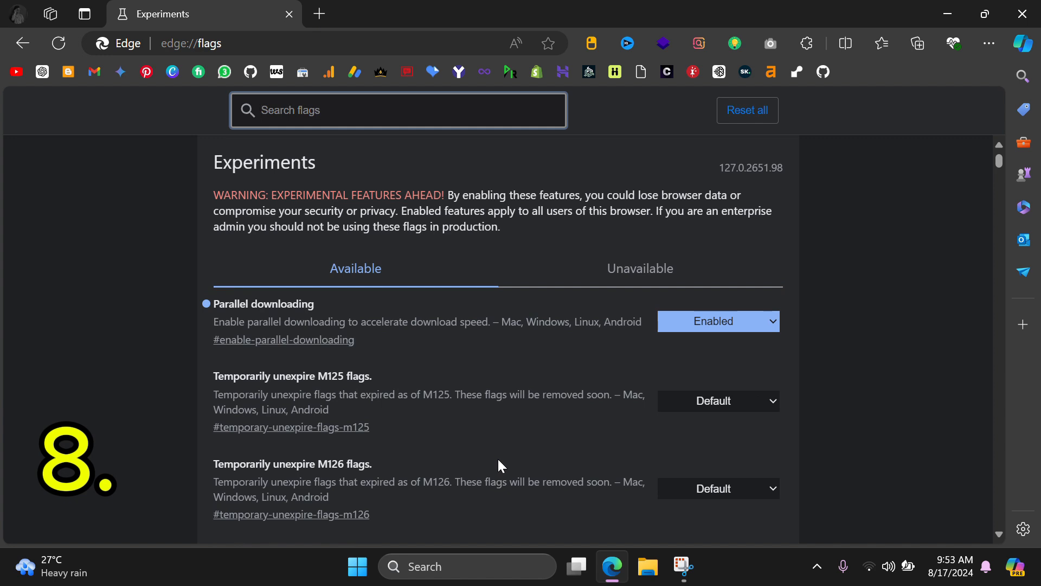
{"action": "left_click", "coordinate": [451, 569]}
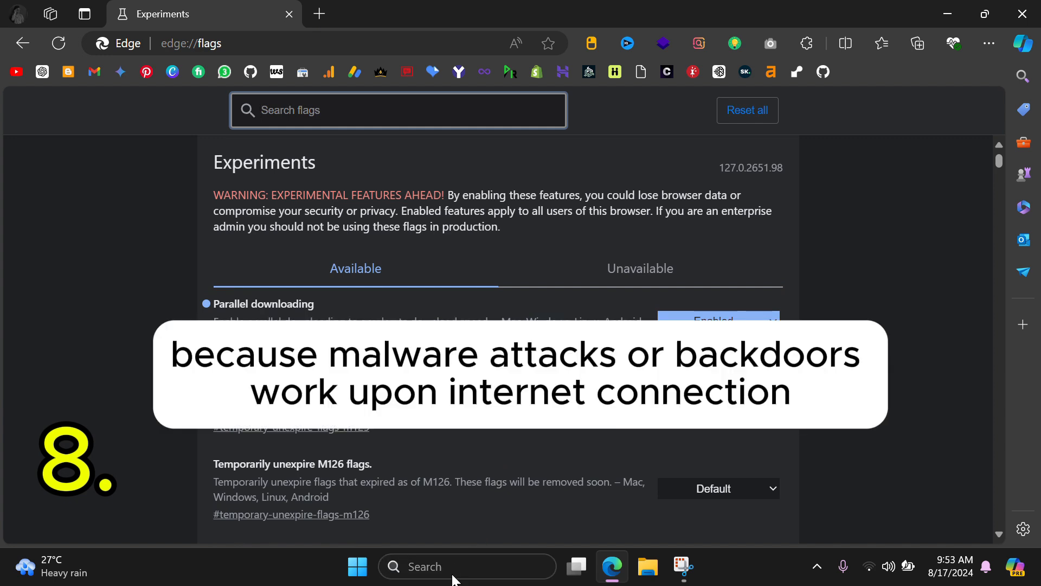
{"action": "type", "text": "windows Defender Firewall"}
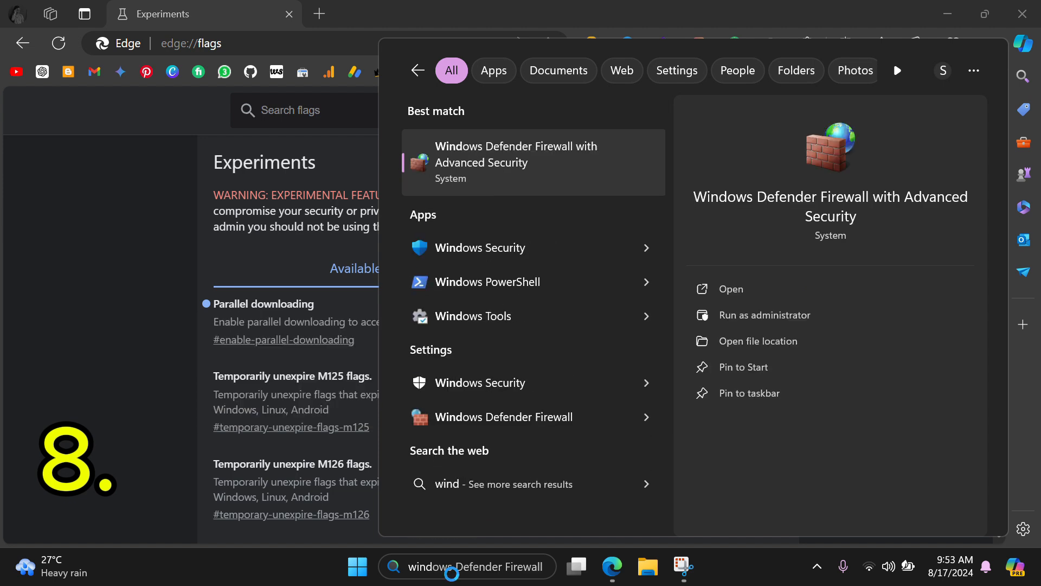
{"action": "left_click", "coordinate": [568, 170]}
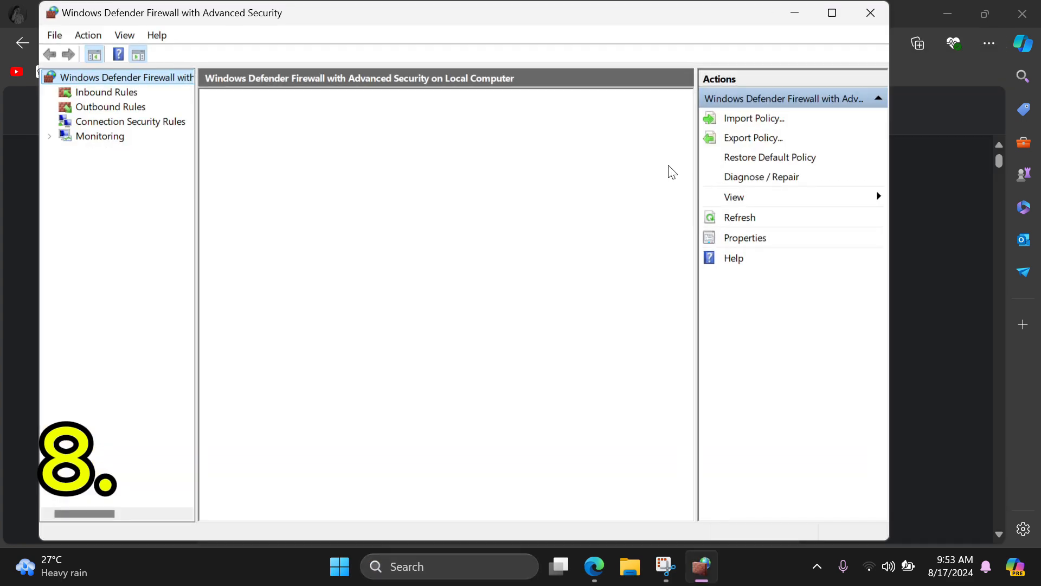
{"action": "left_click", "coordinate": [870, 12]}
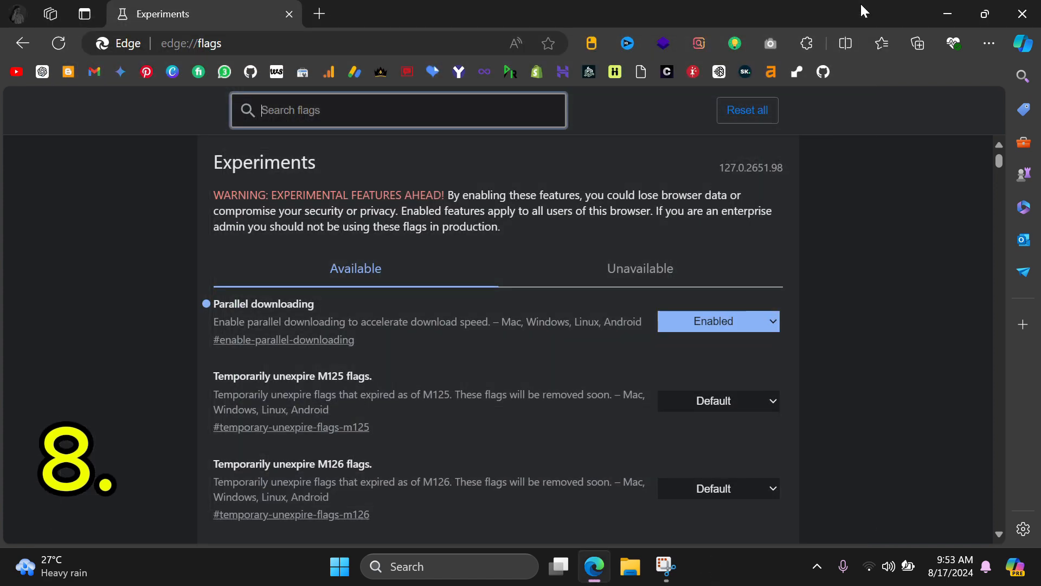
- Switch to the Windows Security app and open the scan options under Virus & threat protection
{"action": "left_click", "coordinate": [477, 564]}
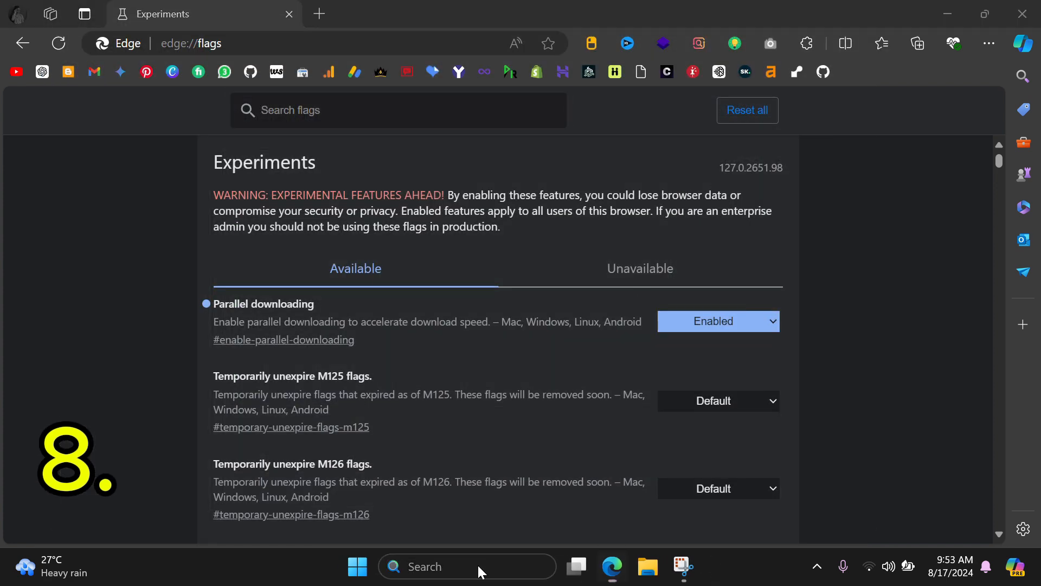
{"action": "type", "text": "windows Security"}
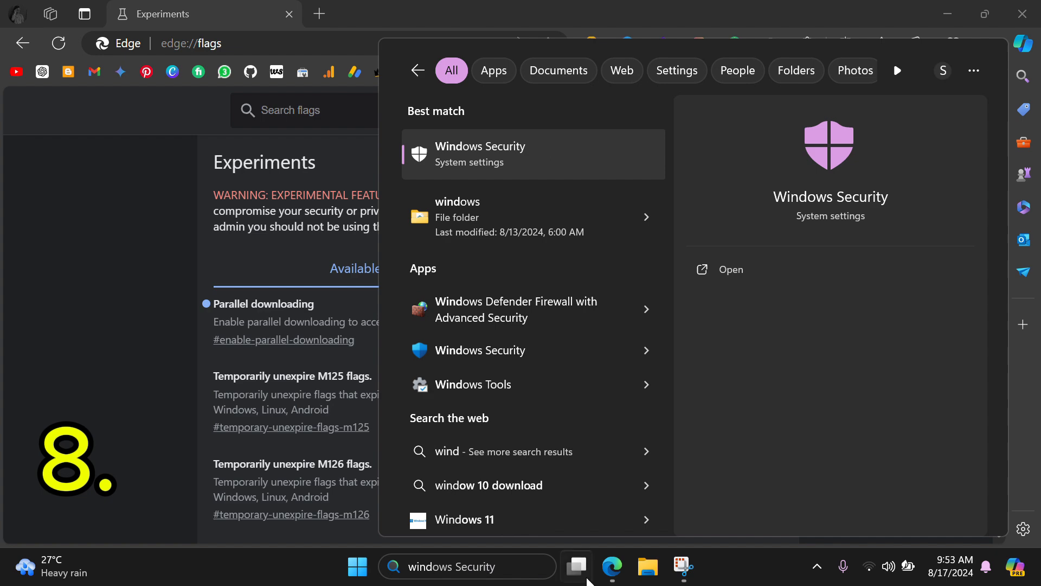
{"action": "left_click", "coordinate": [496, 360]}
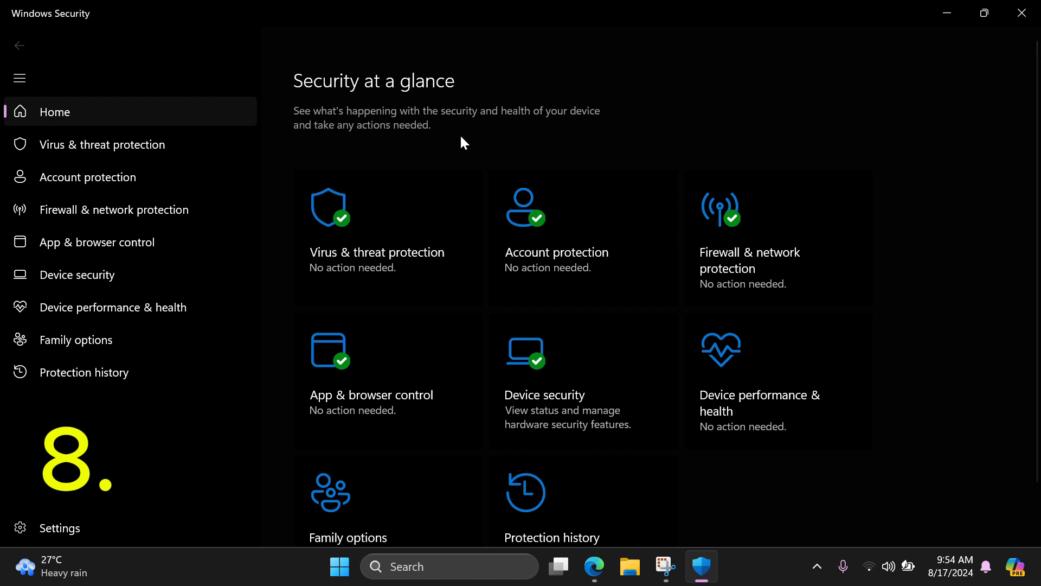
{"action": "left_click", "coordinate": [392, 214]}
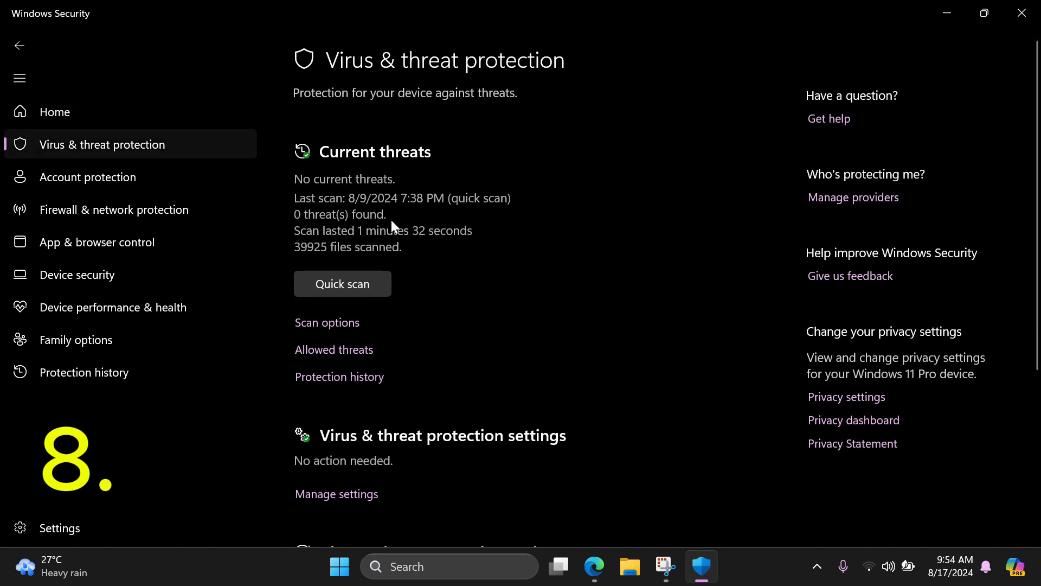
{"action": "left_click", "coordinate": [346, 324]}
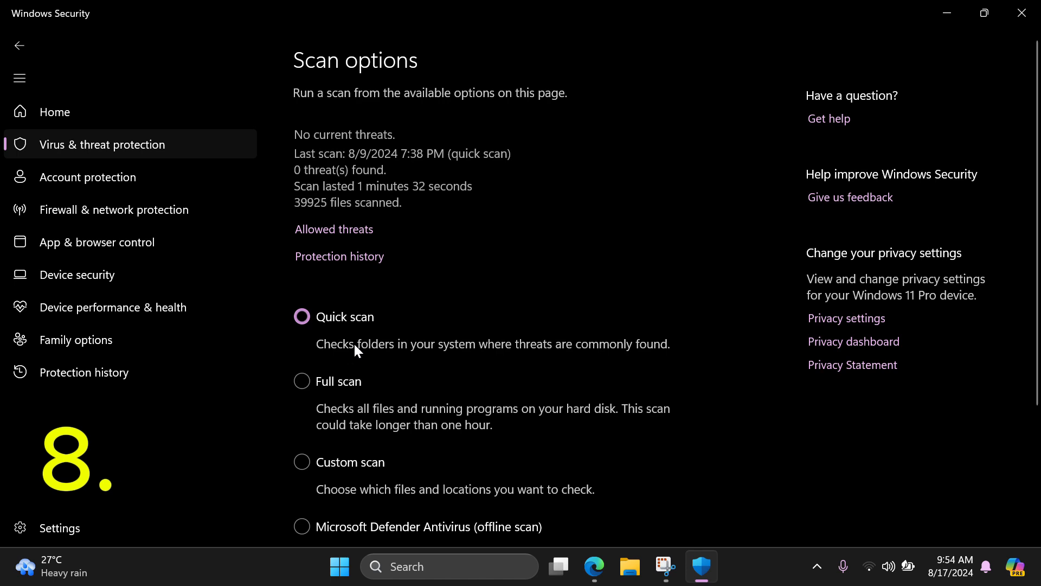
- Choose Full scan as the scan type and start scanning the device
{"action": "scroll", "coordinate": [354, 344], "scroll_direction": "down", "scroll_amount": 2}
{"action": "left_click", "coordinate": [327, 320]}
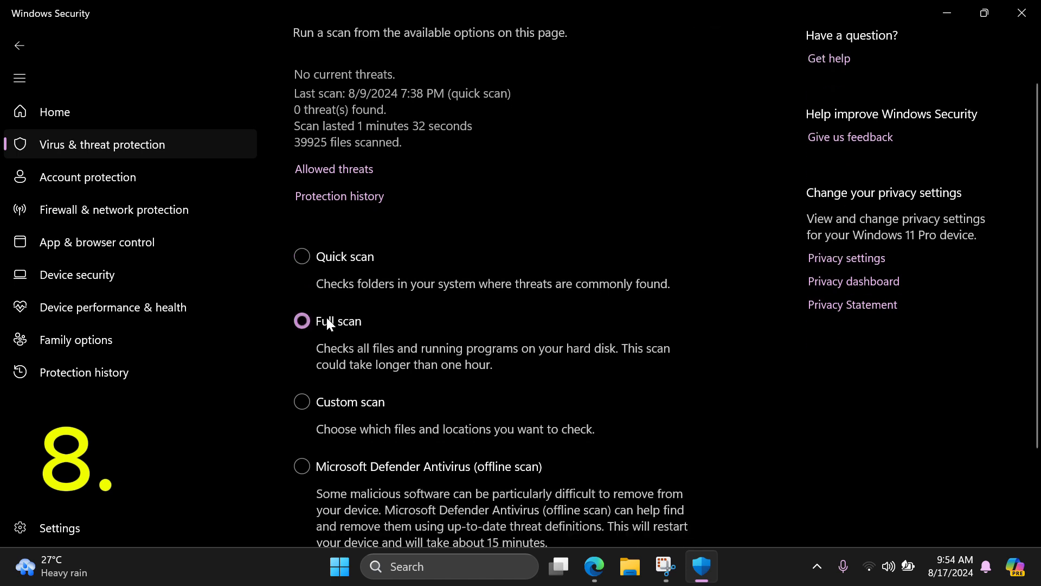
{"action": "scroll", "coordinate": [328, 321], "scroll_direction": "down", "scroll_amount": 4}
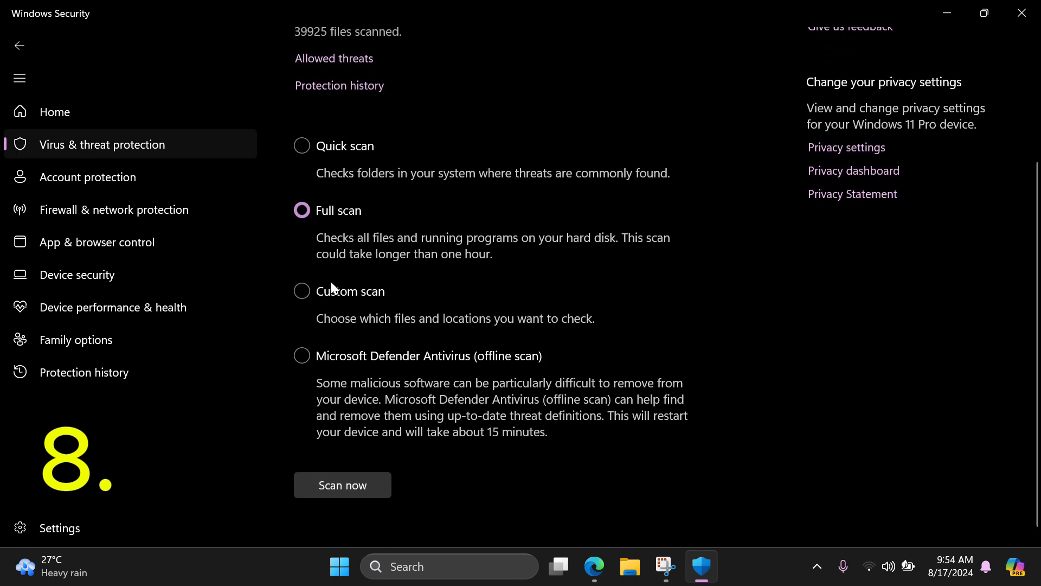
{"action": "left_click", "coordinate": [324, 490]}
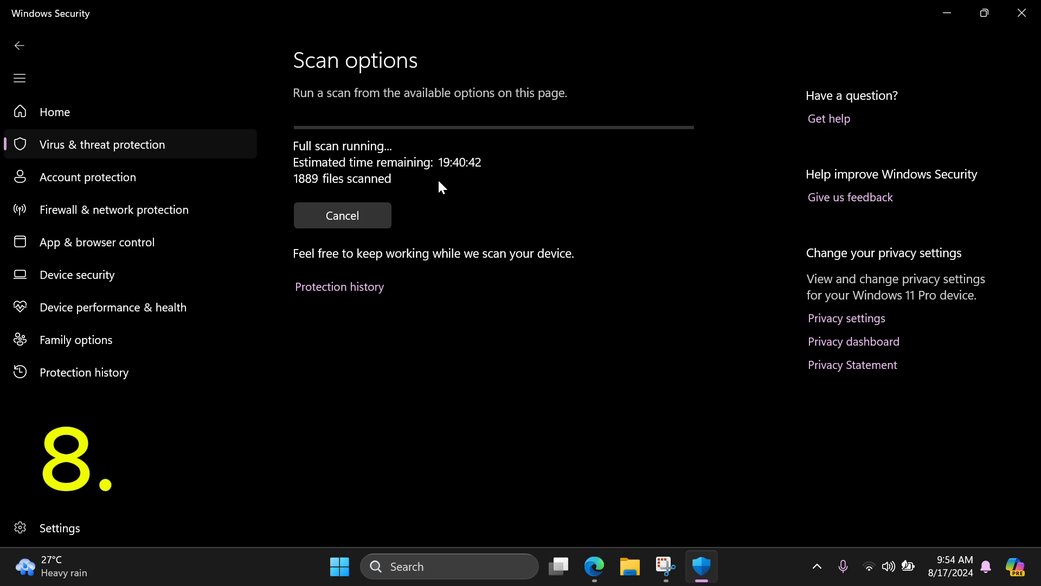
- Cancel the running full scan and close Windows Security
{"action": "left_click", "coordinate": [364, 216]}
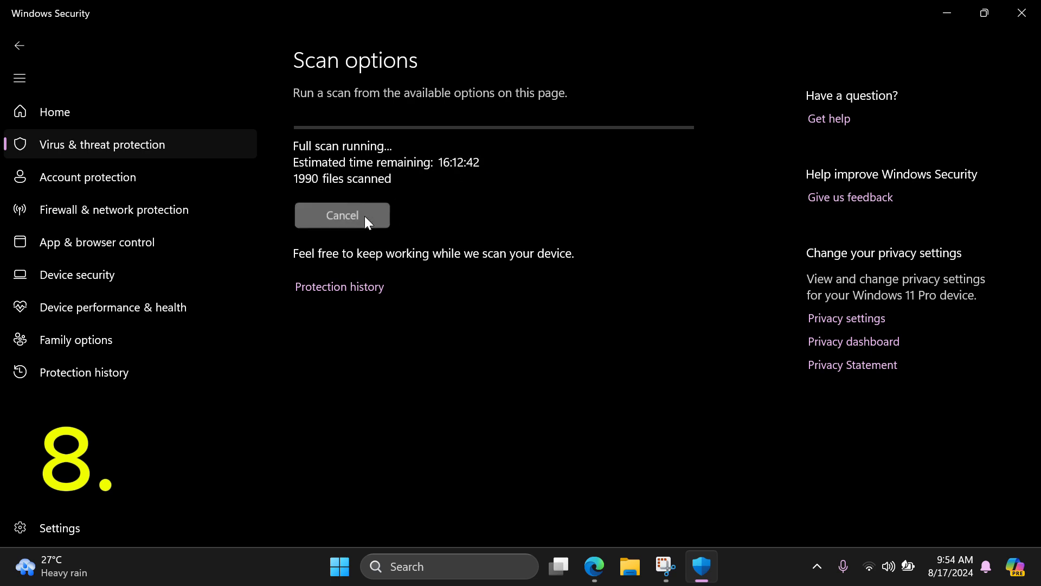
{"action": "left_click", "coordinate": [1021, 13]}
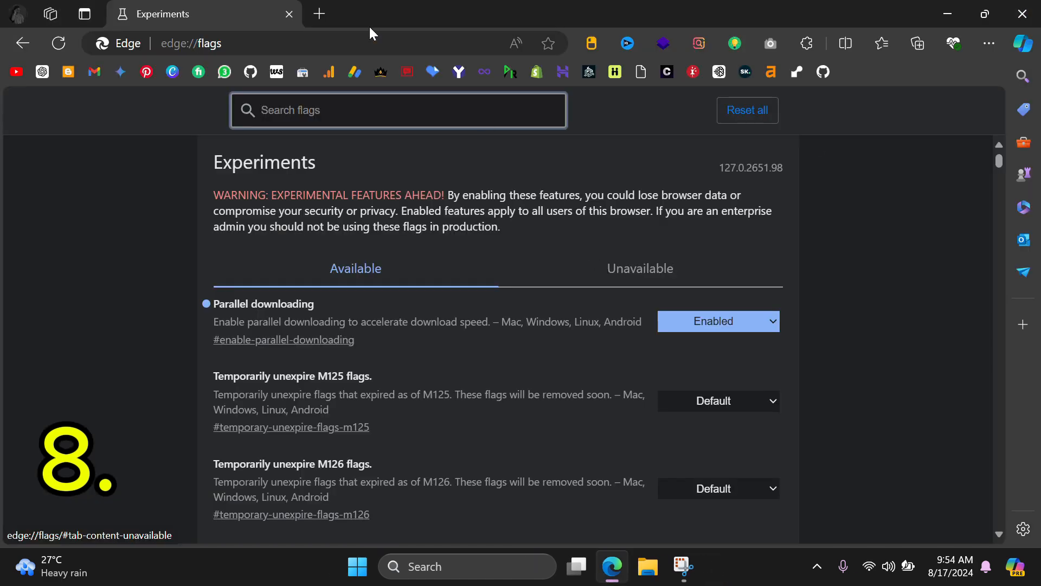
- Open a new tab and load the page for managing the installed browser extensions
{"action": "left_click", "coordinate": [321, 14]}
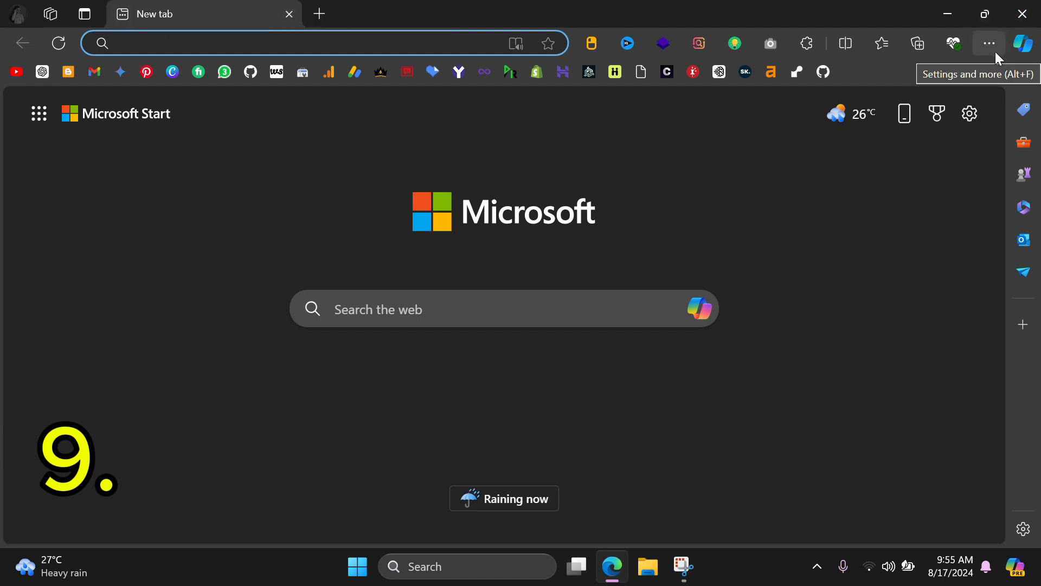
{"action": "left_click", "coordinate": [809, 44]}
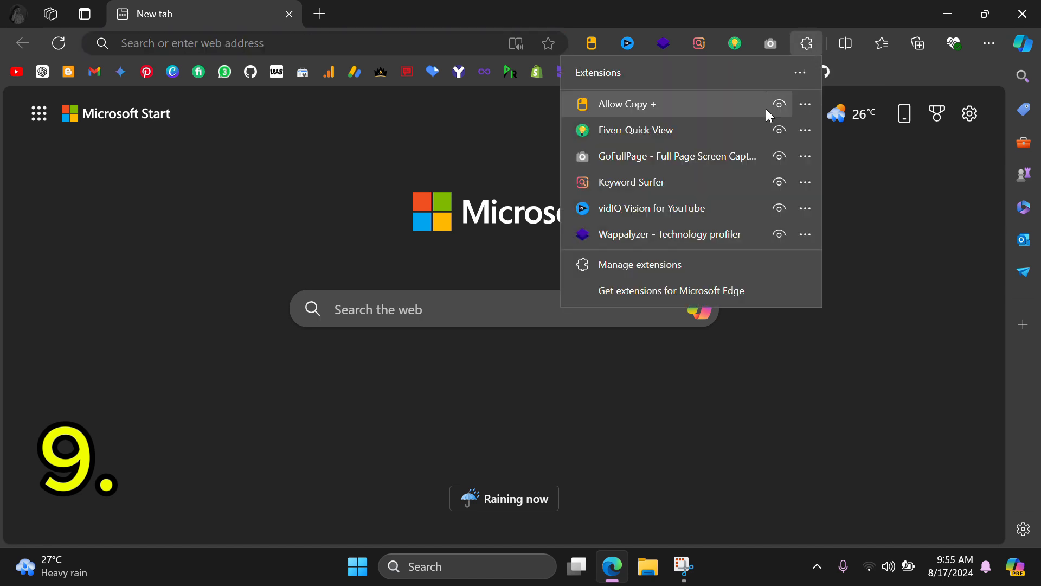
{"action": "left_click", "coordinate": [675, 261]}
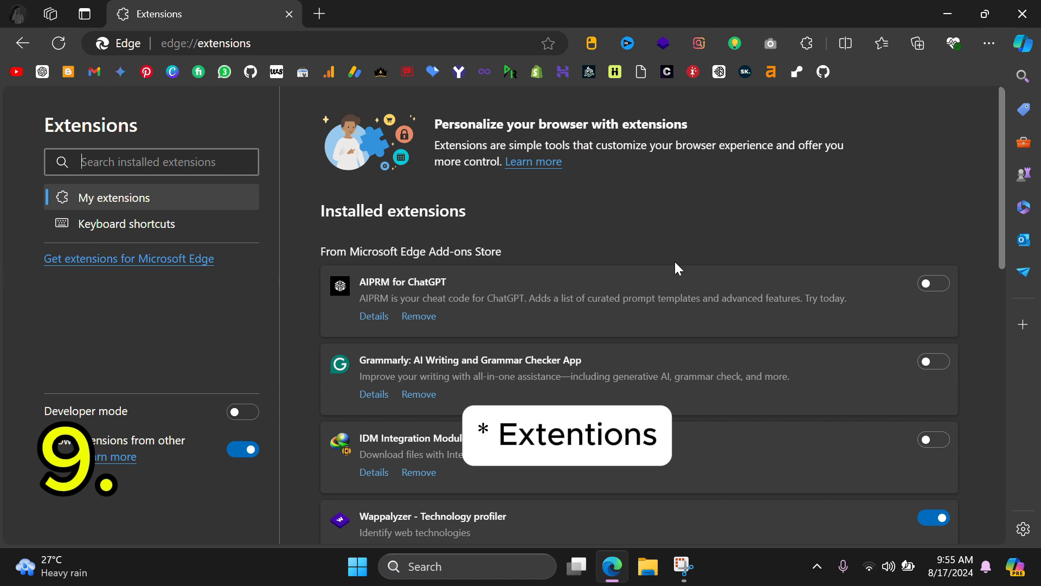
{"action": "scroll", "coordinate": [675, 262], "scroll_direction": "down", "scroll_amount": 1}
{"action": "scroll", "coordinate": [542, 333], "scroll_direction": "down", "scroll_amount": 1}
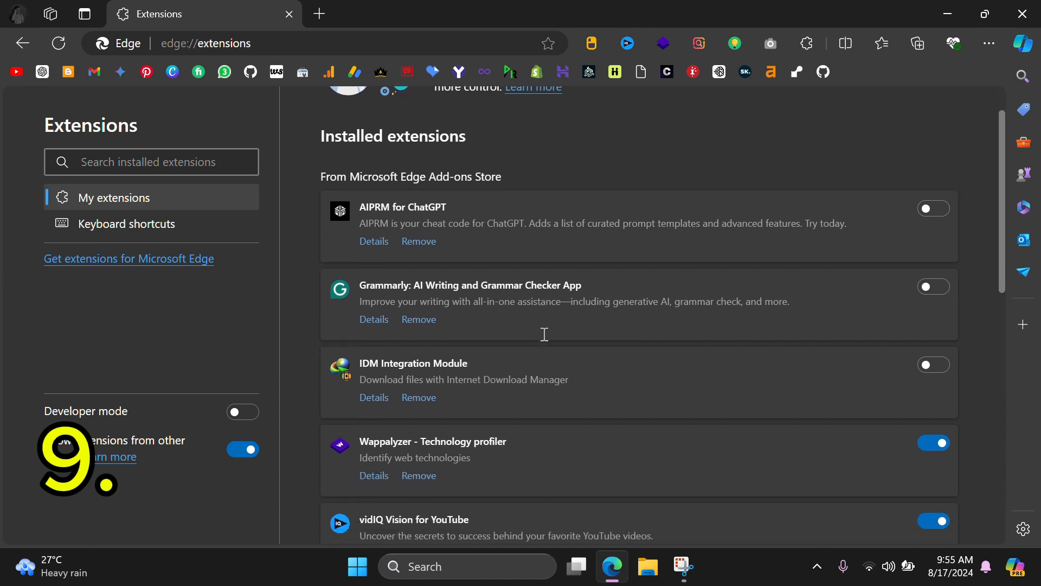
{"action": "scroll", "coordinate": [542, 334], "scroll_direction": "down", "scroll_amount": 2}
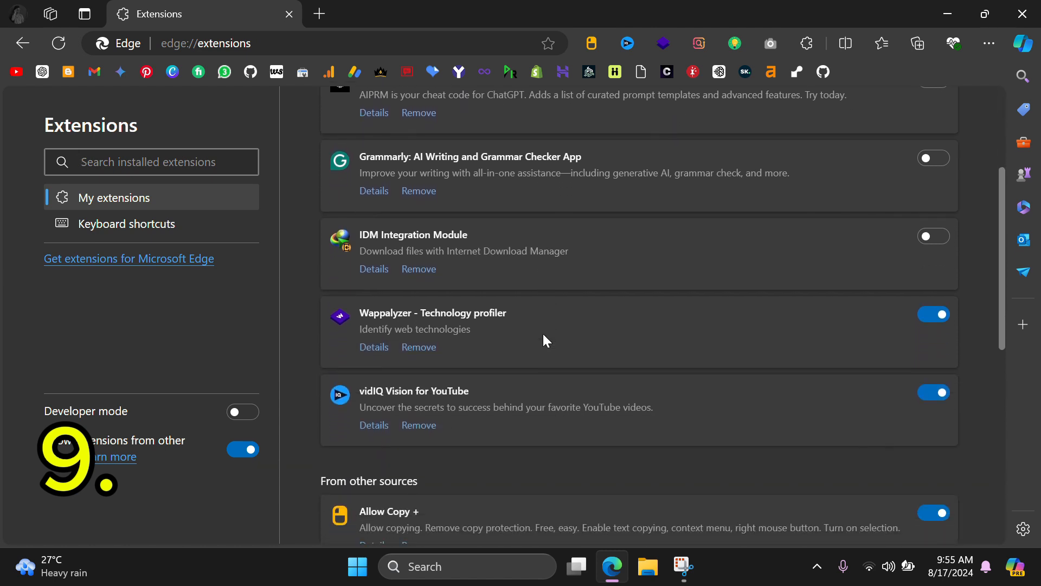
{"action": "scroll", "coordinate": [490, 286], "scroll_direction": "up", "scroll_amount": 2}
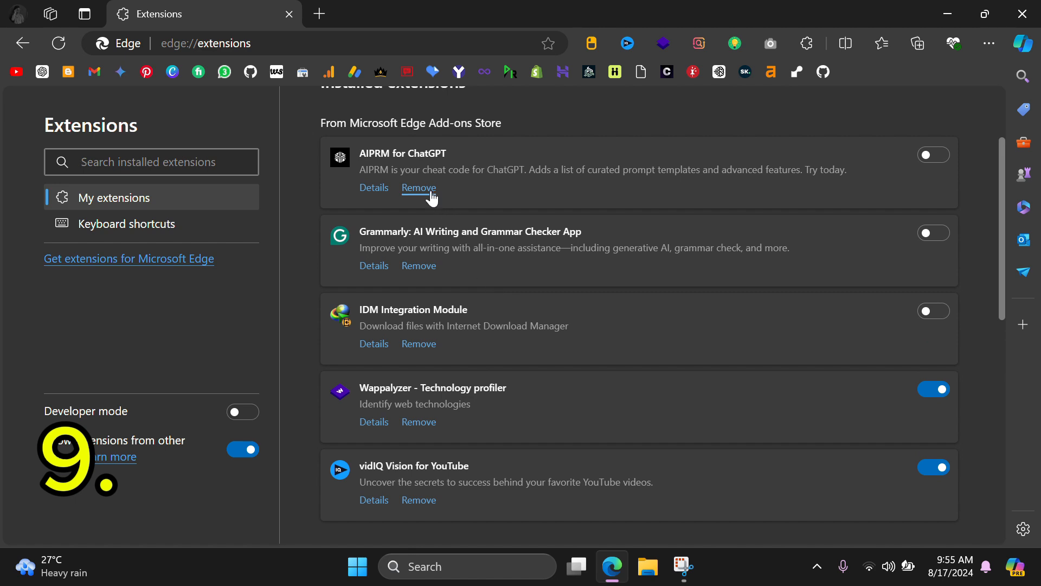
{"action": "left_click", "coordinate": [426, 267]}
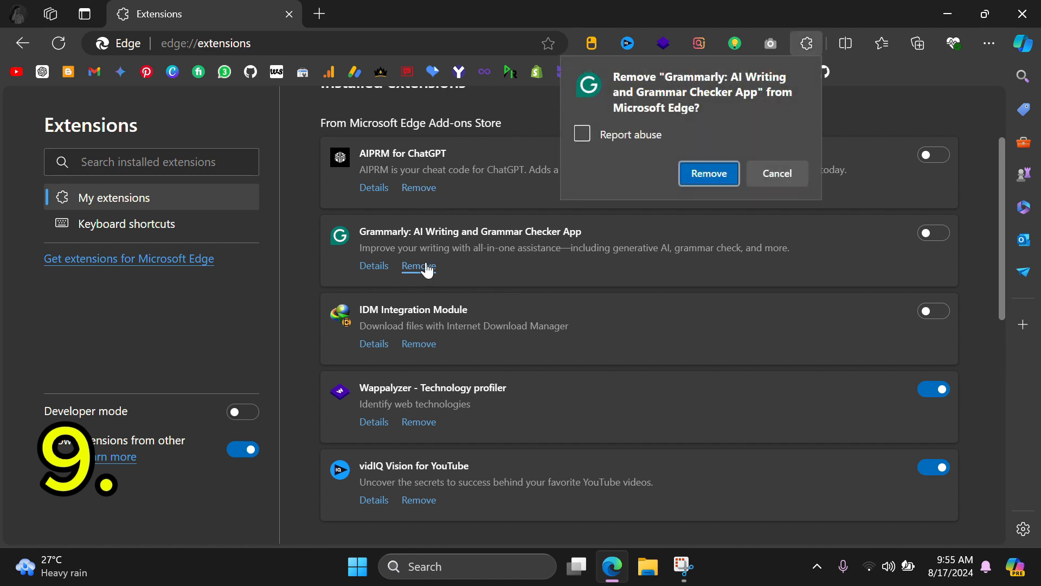
{"action": "left_click", "coordinate": [766, 177]}
- Remove the Google Docs Offline extension from the browser and confirm its removal
{"action": "scroll", "coordinate": [679, 232], "scroll_direction": "down", "scroll_amount": 8}
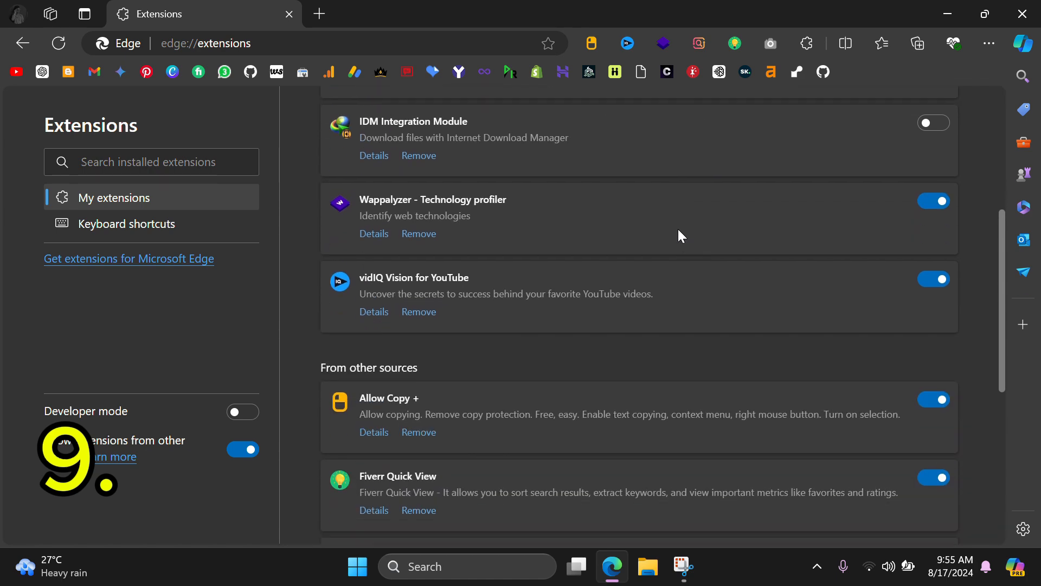
{"action": "scroll", "coordinate": [678, 228], "scroll_direction": "down", "scroll_amount": 1}
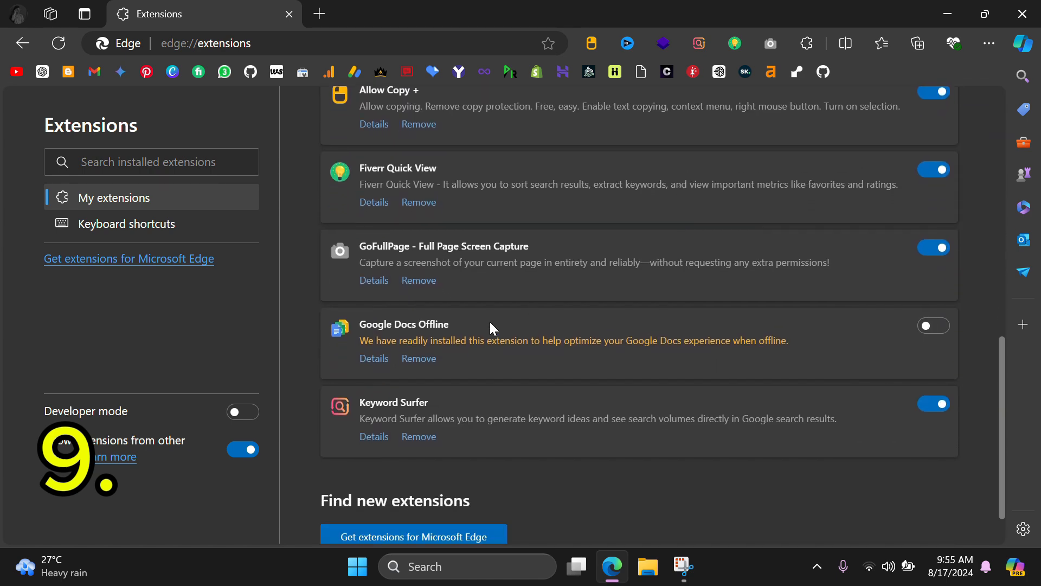
{"action": "left_click", "coordinate": [415, 359]}
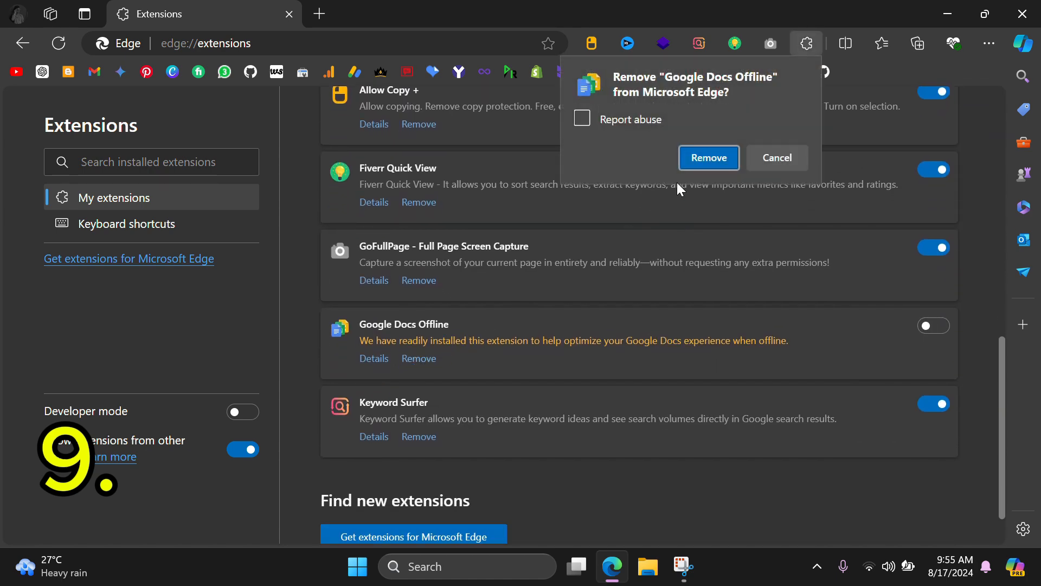
{"action": "left_click", "coordinate": [702, 162]}
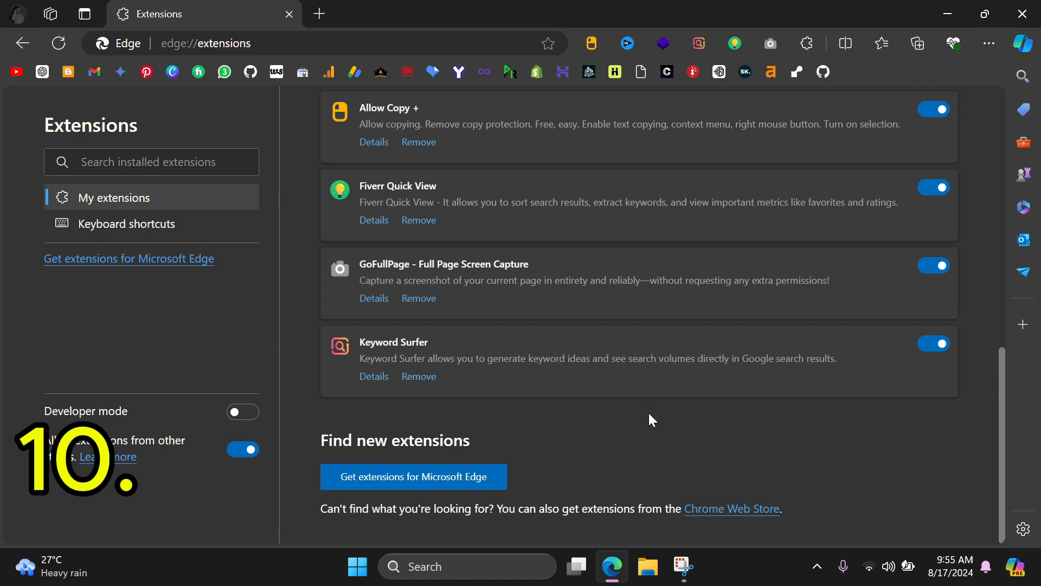
- Switch to File Explorer and examine the Downloads folder and the free space of the drives in This PC
{"action": "left_click", "coordinate": [642, 581]}
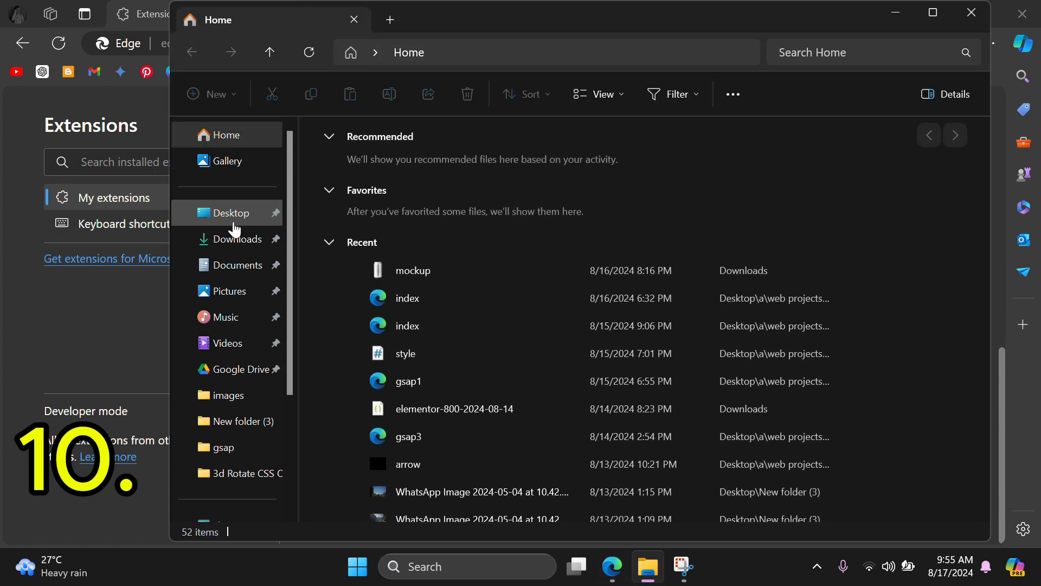
{"action": "left_click", "coordinate": [230, 247]}
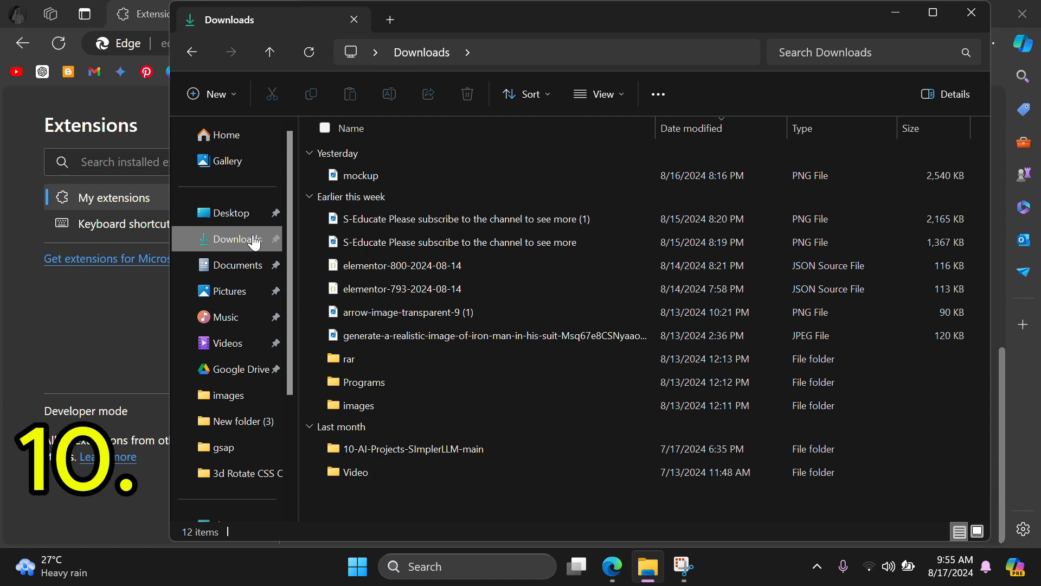
{"action": "scroll", "coordinate": [252, 237], "scroll_direction": "down", "scroll_amount": 3}
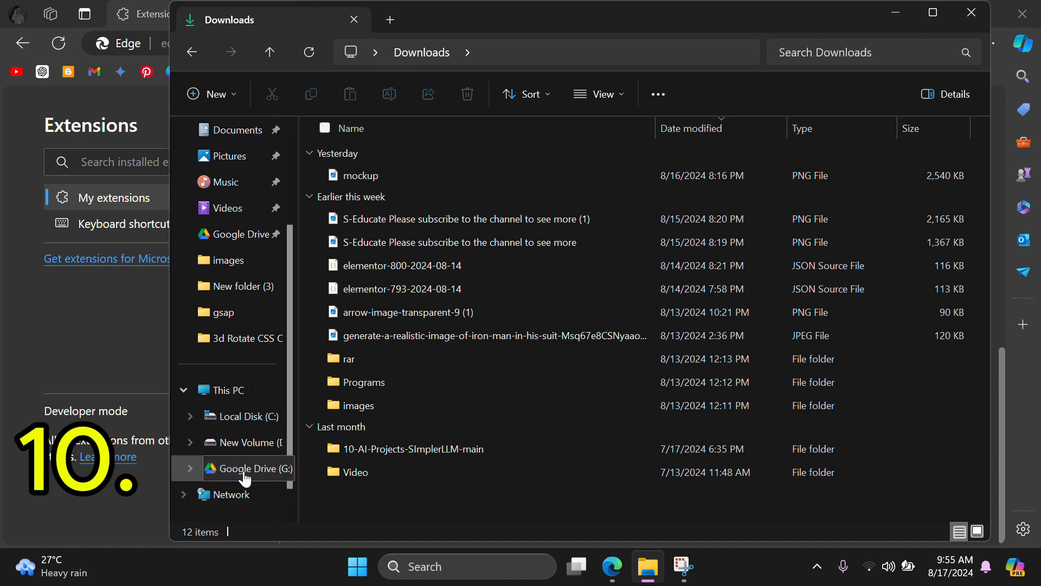
{"action": "left_click", "coordinate": [255, 448]}
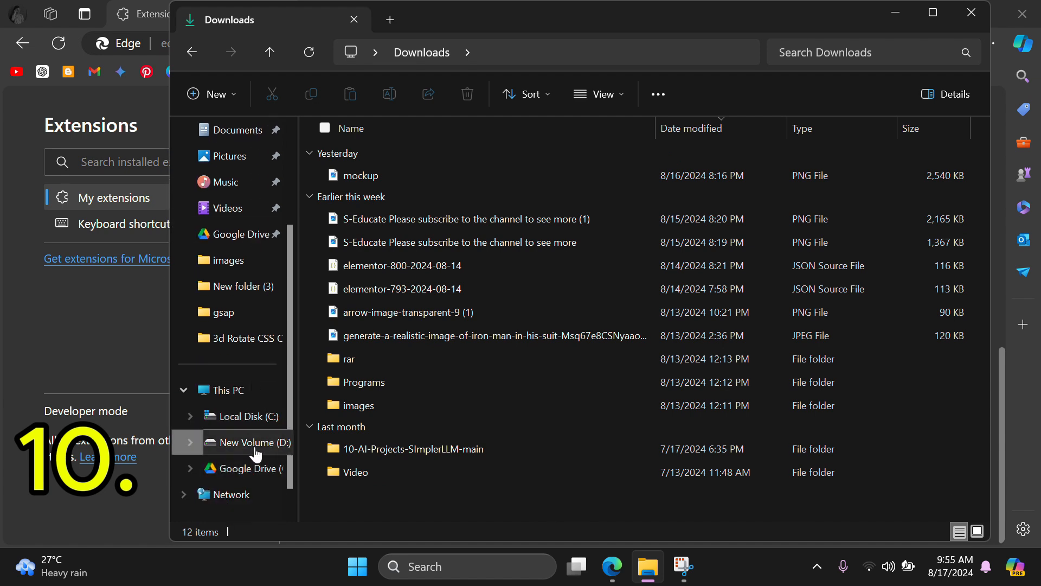
{"action": "left_click", "coordinate": [247, 385]}
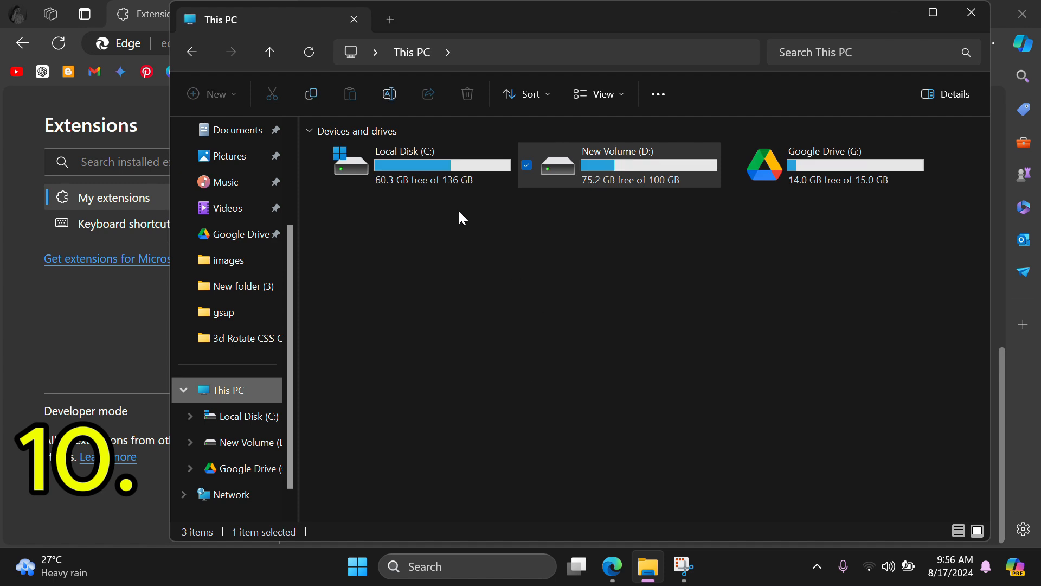
- Open the Downloads folder on New Volume (D:) to check its files, and close File Explorer
{"action": "double_click", "coordinate": [583, 171]}
{"action": "double_click", "coordinate": [393, 153]}
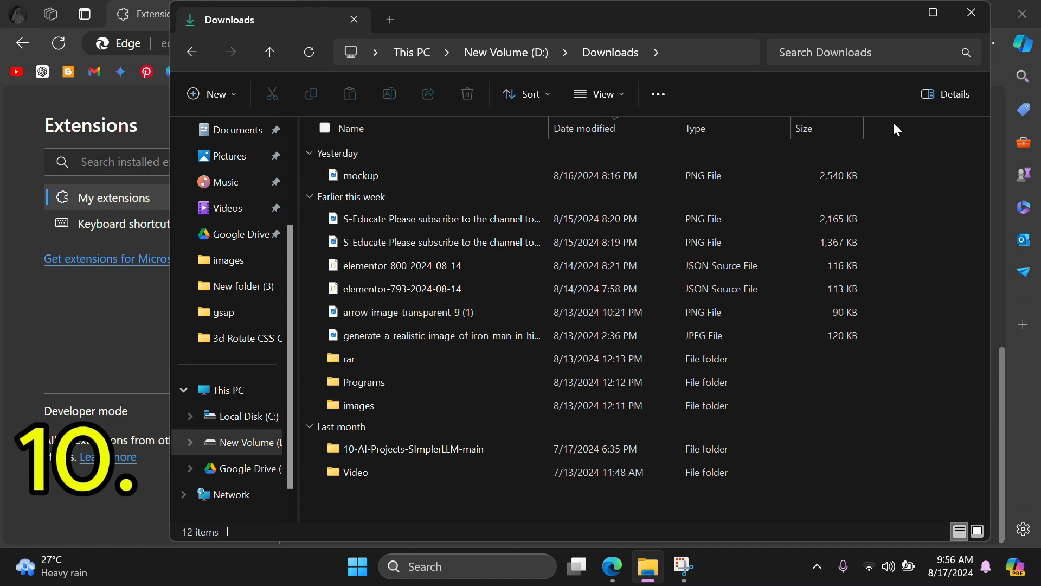
{"action": "left_click", "coordinate": [969, 12]}
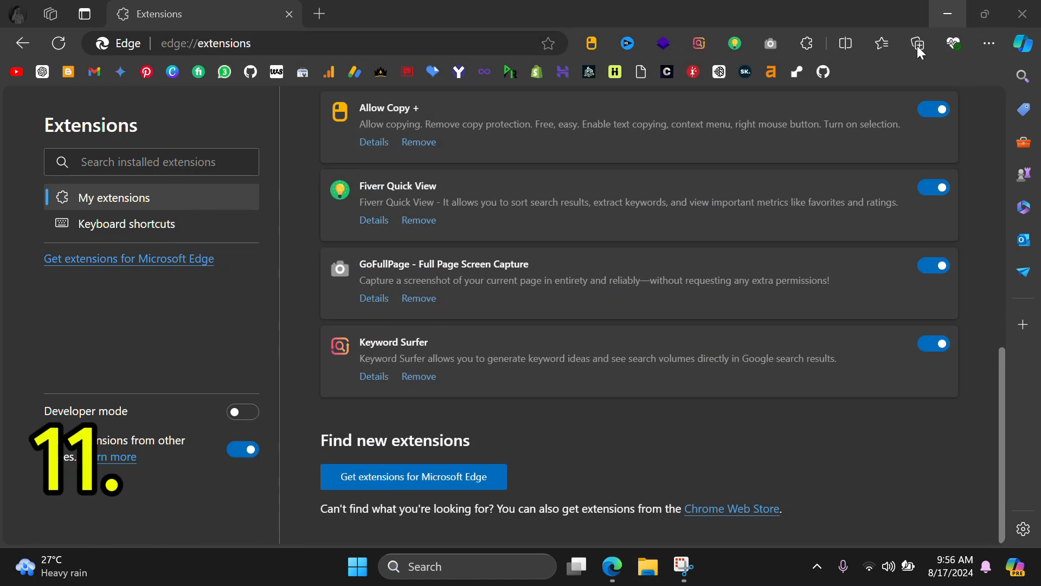
- Search Windows for "id" to find the Internet Download Manager app, and dismiss the search
{"action": "scroll", "coordinate": [721, 239], "scroll_direction": "up", "scroll_amount": 1}
{"action": "scroll", "coordinate": [721, 242], "scroll_direction": "up", "scroll_amount": 2}
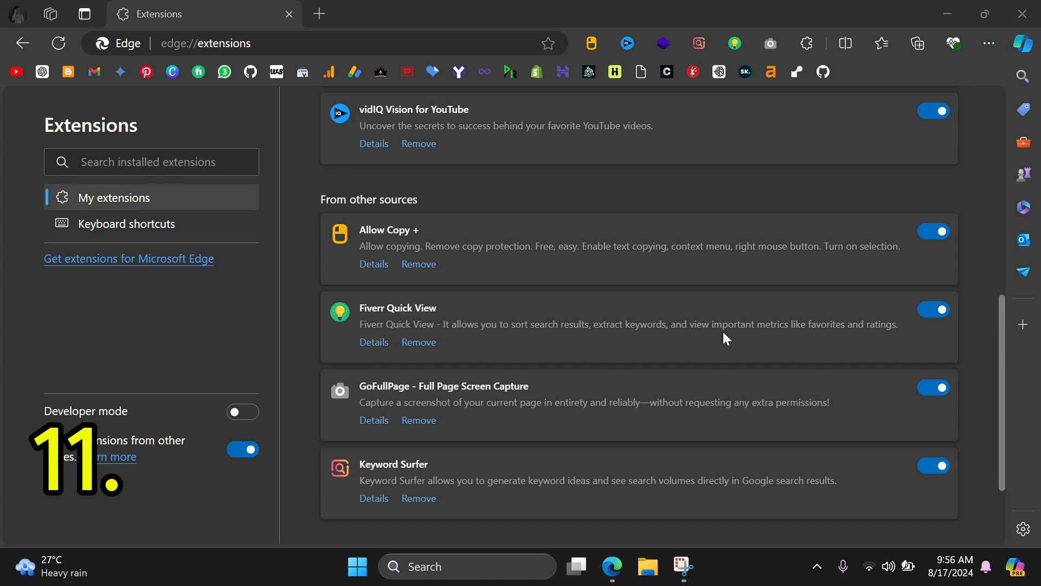
{"action": "left_click", "coordinate": [472, 559]}
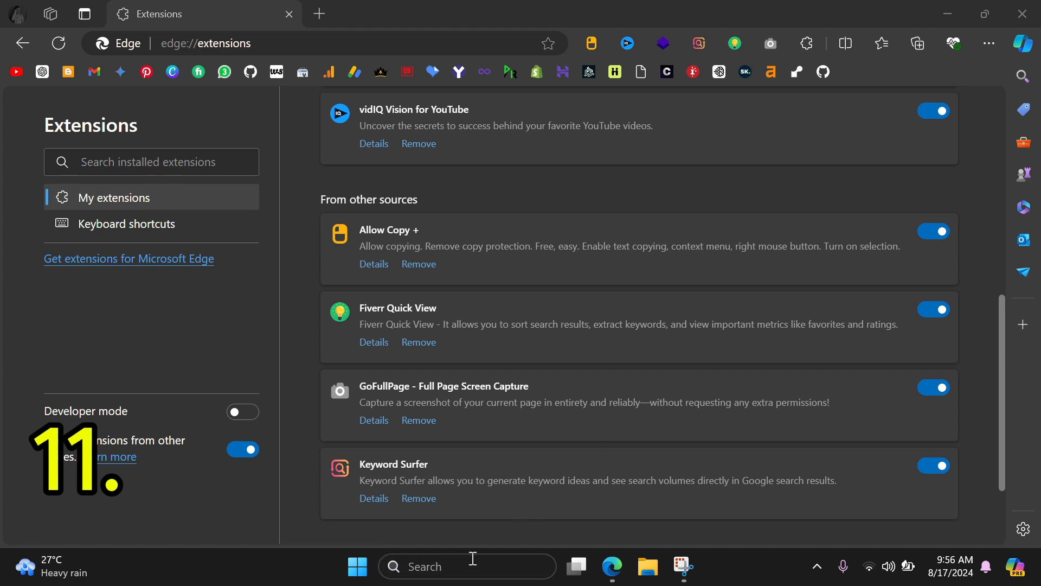
{"action": "type", "text": "id"}
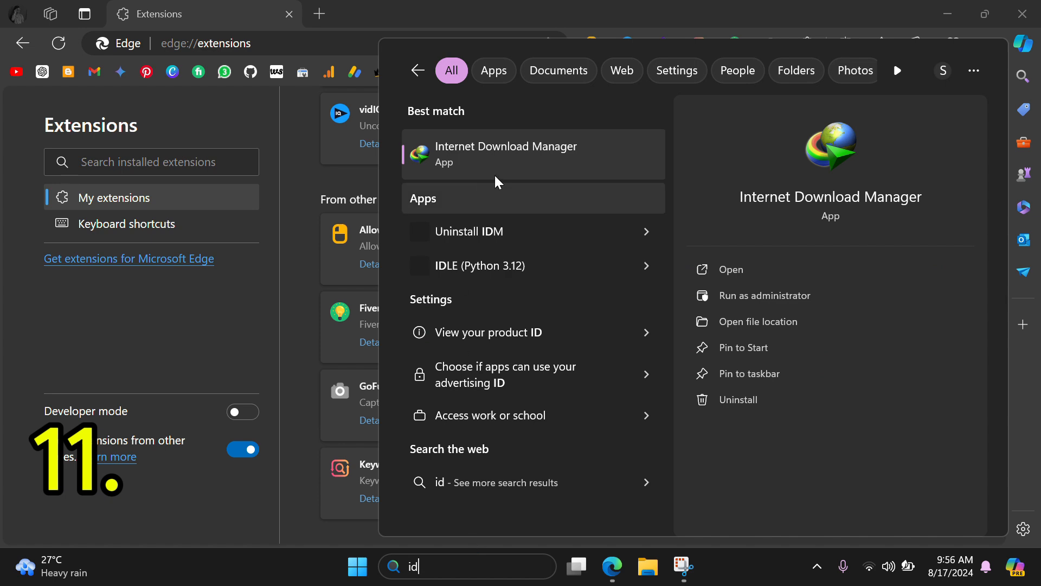
{"action": "left_click", "coordinate": [373, 10]}
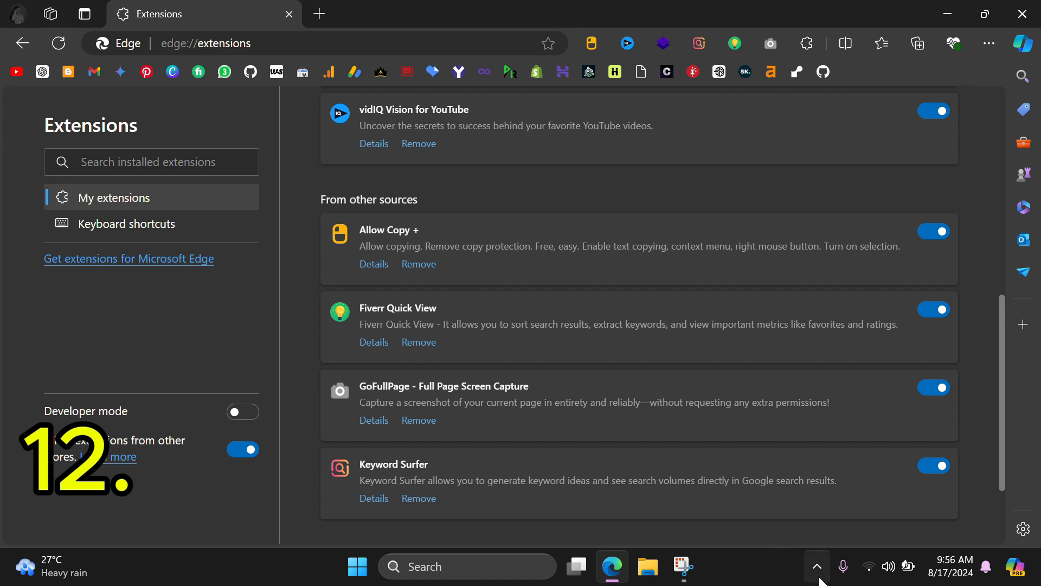
- Check the sync activity of Google Drive among the hidden background apps and dismiss its window
{"action": "left_click", "coordinate": [819, 576]}
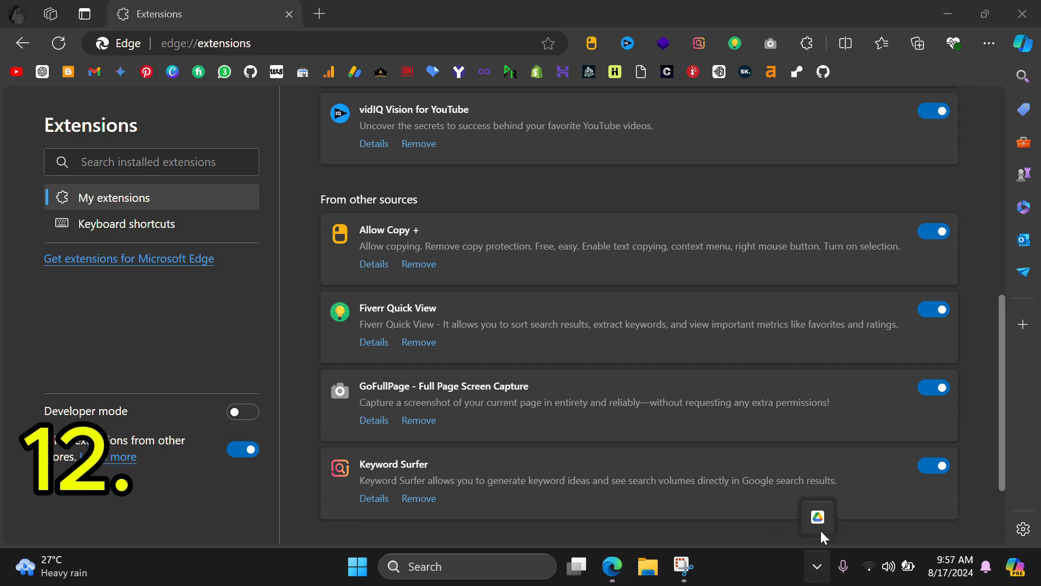
{"action": "left_click", "coordinate": [816, 523]}
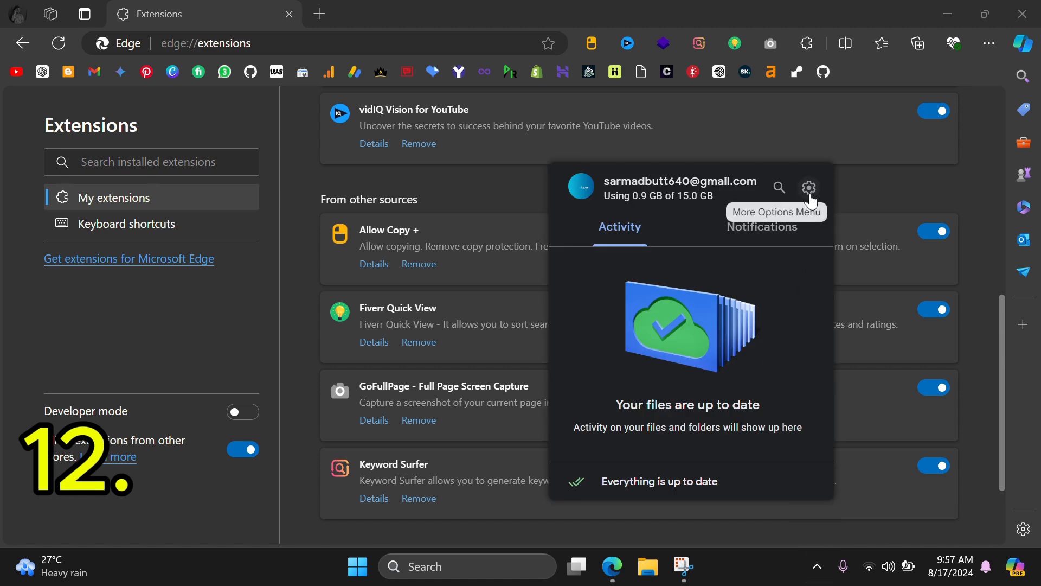
{"action": "left_click", "coordinate": [854, 298]}
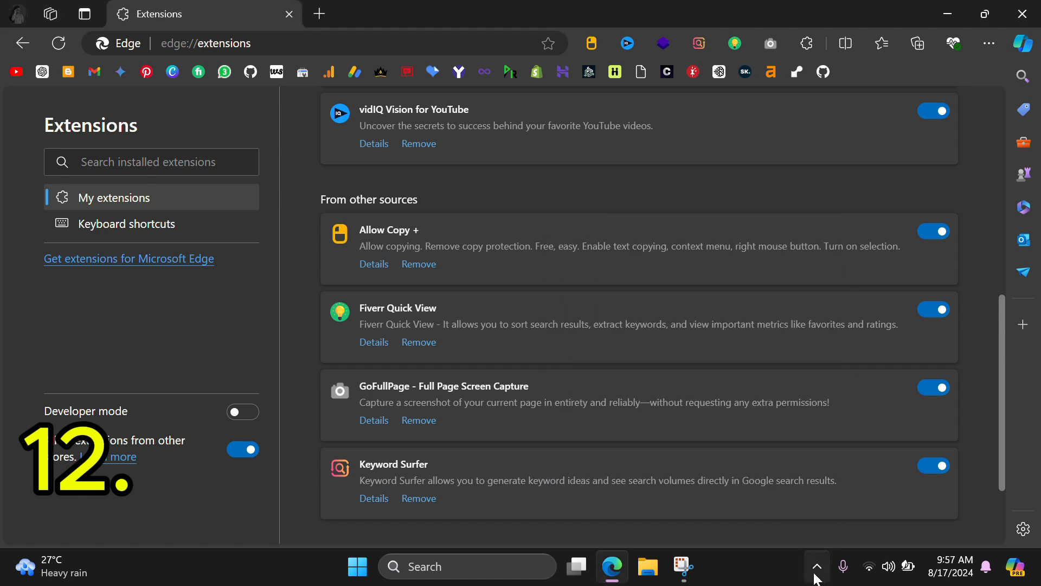
- Open Task Manager, end the Google Drive background task, and close Task Manager
{"action": "right_click", "coordinate": [773, 574]}
{"action": "left_click", "coordinate": [817, 509]}
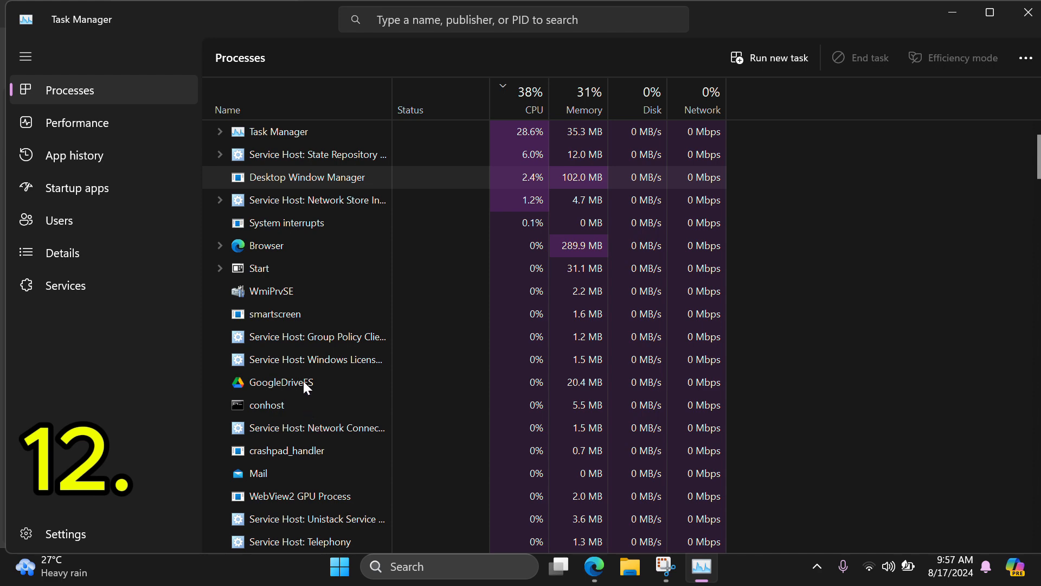
{"action": "left_click", "coordinate": [304, 381]}
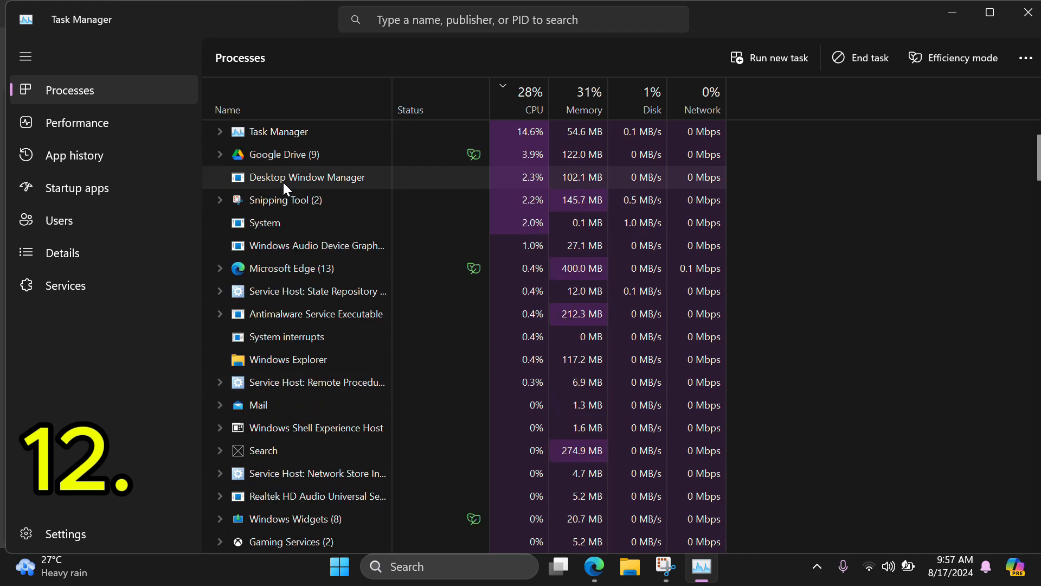
{"action": "right_click", "coordinate": [289, 153]}
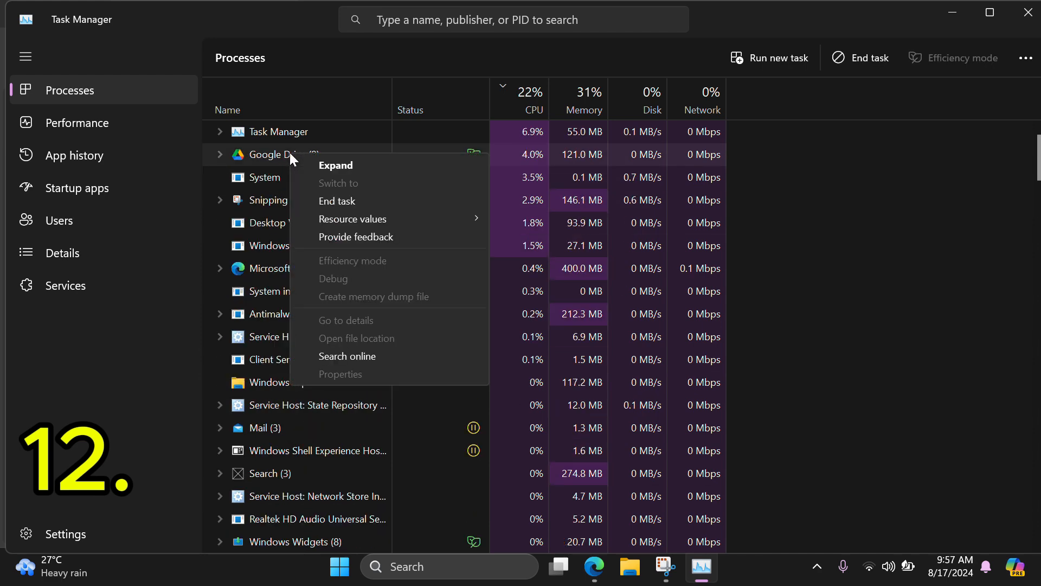
{"action": "left_click", "coordinate": [324, 200]}
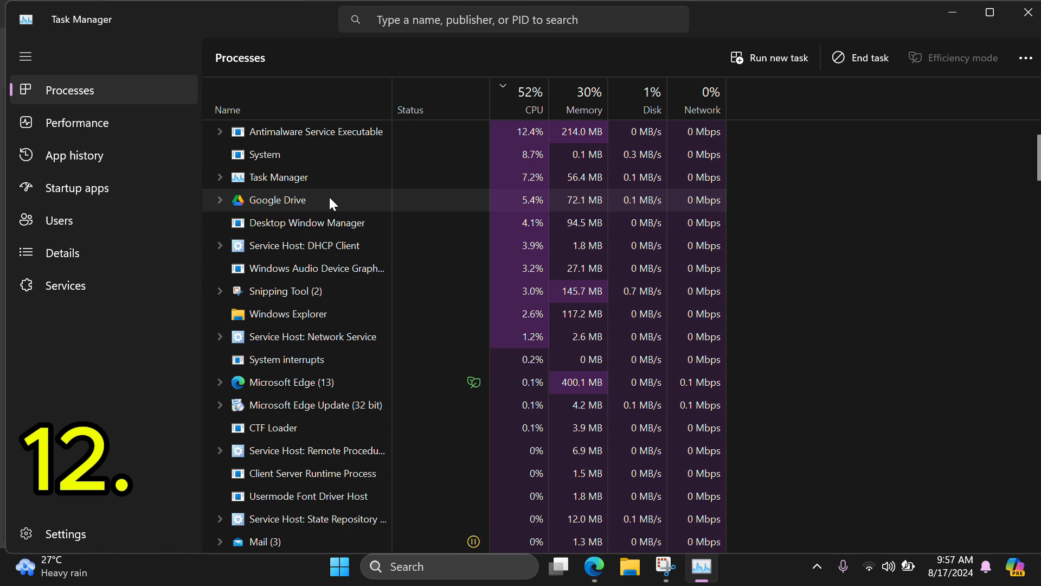
{"action": "left_click", "coordinate": [1023, 15]}
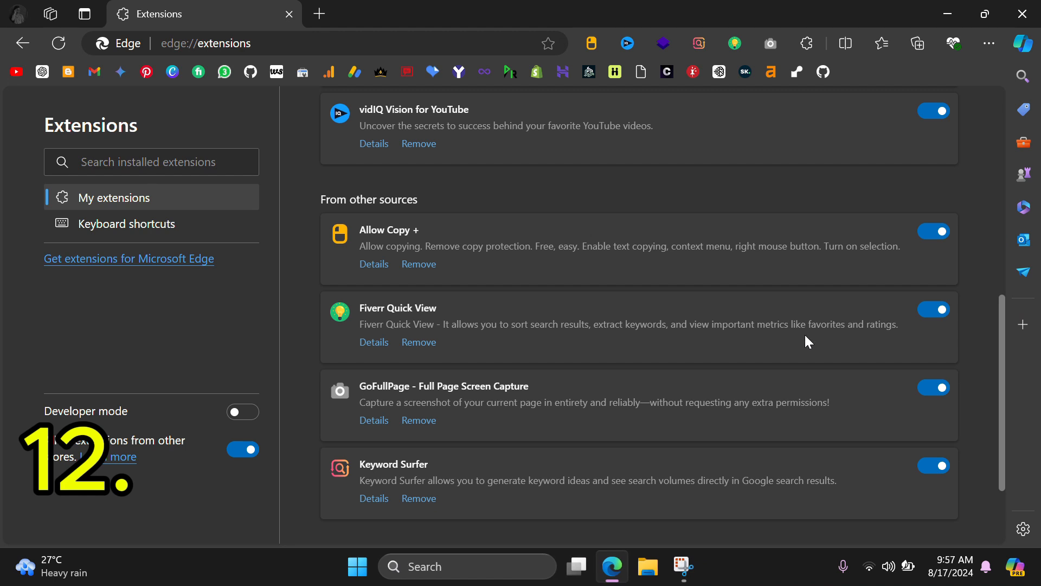
{"action": "scroll", "coordinate": [722, 349], "scroll_direction": "down", "scroll_amount": 1}
{"action": "scroll", "coordinate": [721, 353], "scroll_direction": "up", "scroll_amount": 1}
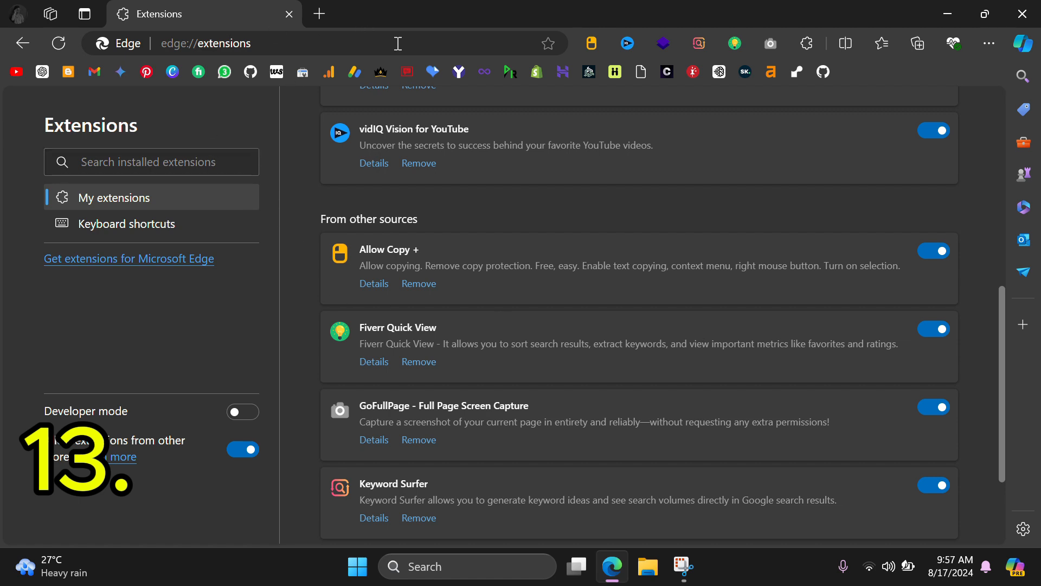
- Open the browser's Settings page and close the Extensions tab
{"action": "left_click", "coordinate": [989, 43]}
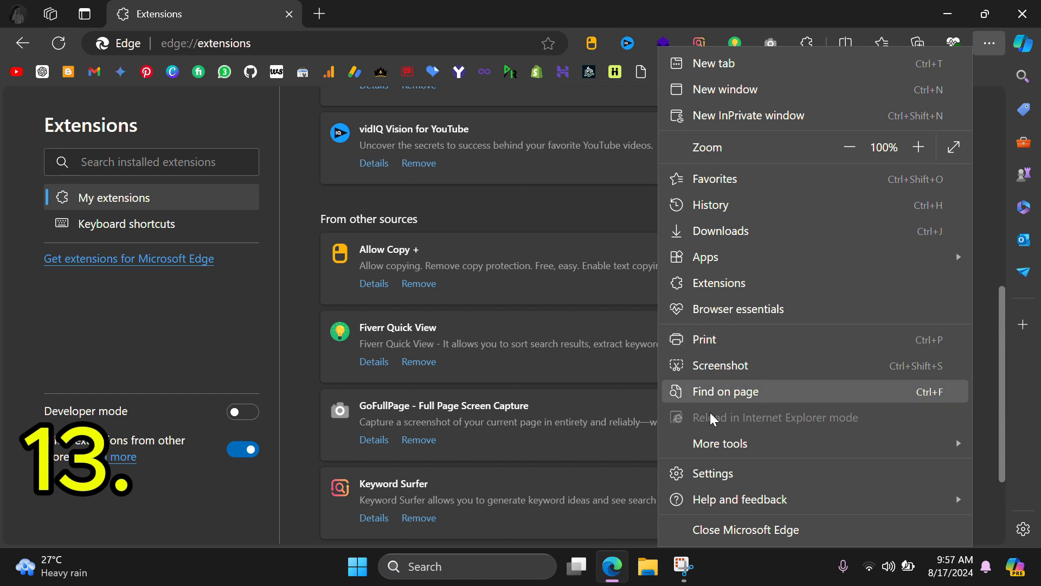
{"action": "left_click", "coordinate": [712, 476]}
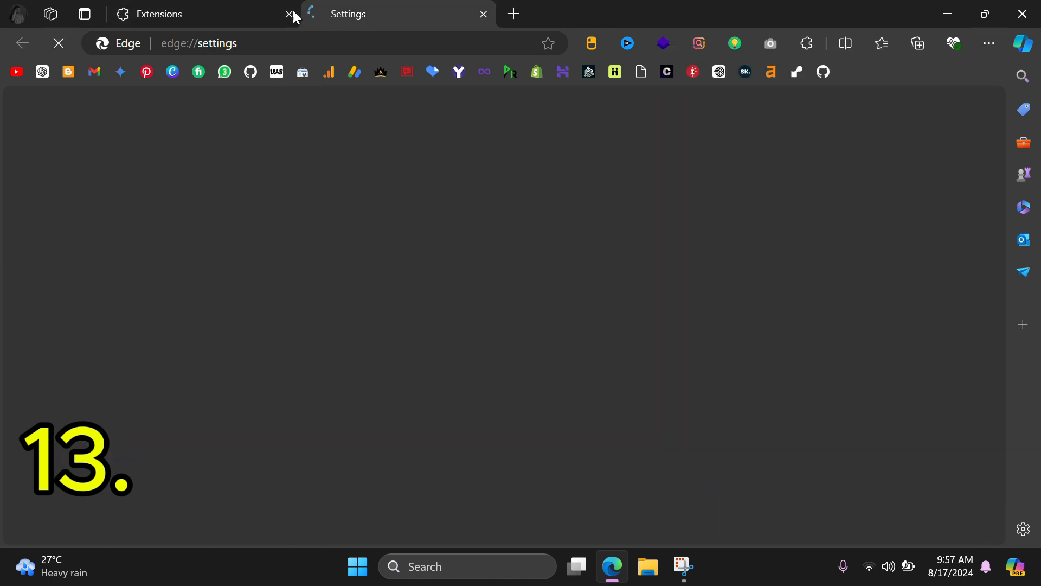
{"action": "left_click", "coordinate": [289, 14]}
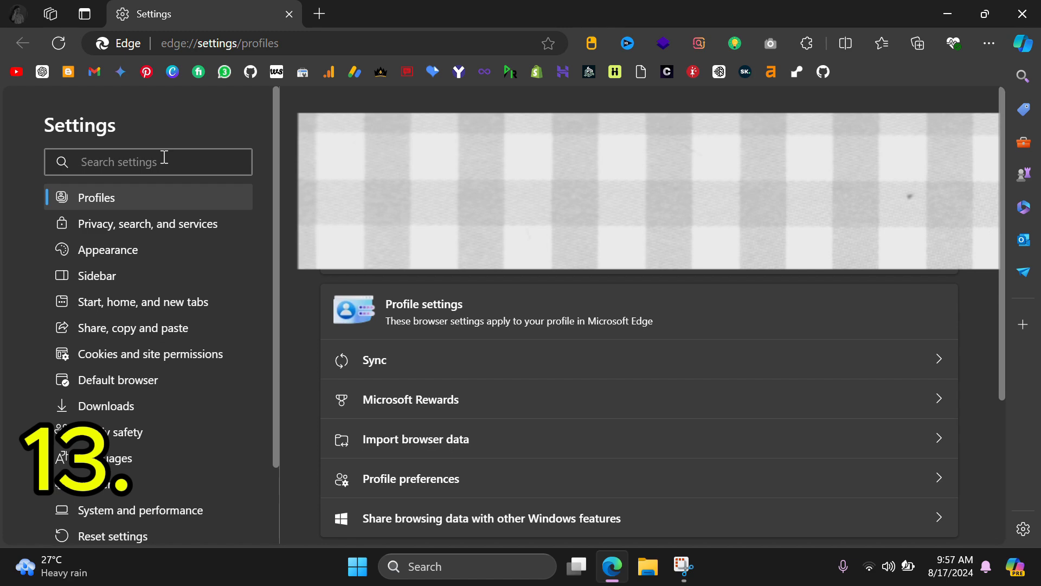
- Look through the Privacy, search, and services settings from tracking prevention down to the Services section for a page preloading option
{"action": "left_click", "coordinate": [126, 228]}
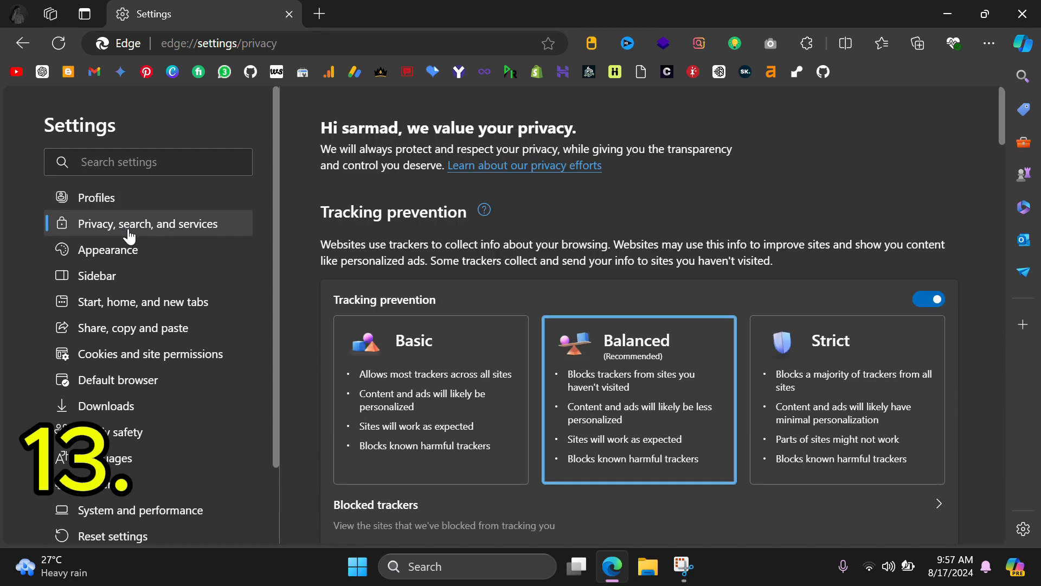
{"action": "scroll", "coordinate": [322, 341], "scroll_direction": "down", "scroll_amount": 1}
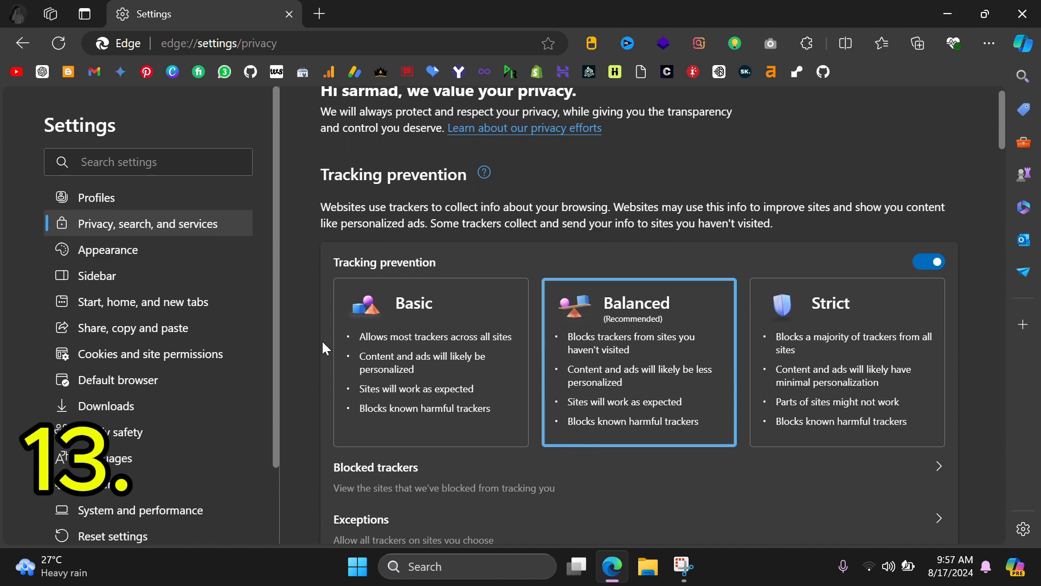
{"action": "scroll", "coordinate": [323, 341], "scroll_direction": "down", "scroll_amount": 1}
{"action": "scroll", "coordinate": [322, 341], "scroll_direction": "down", "scroll_amount": 7}
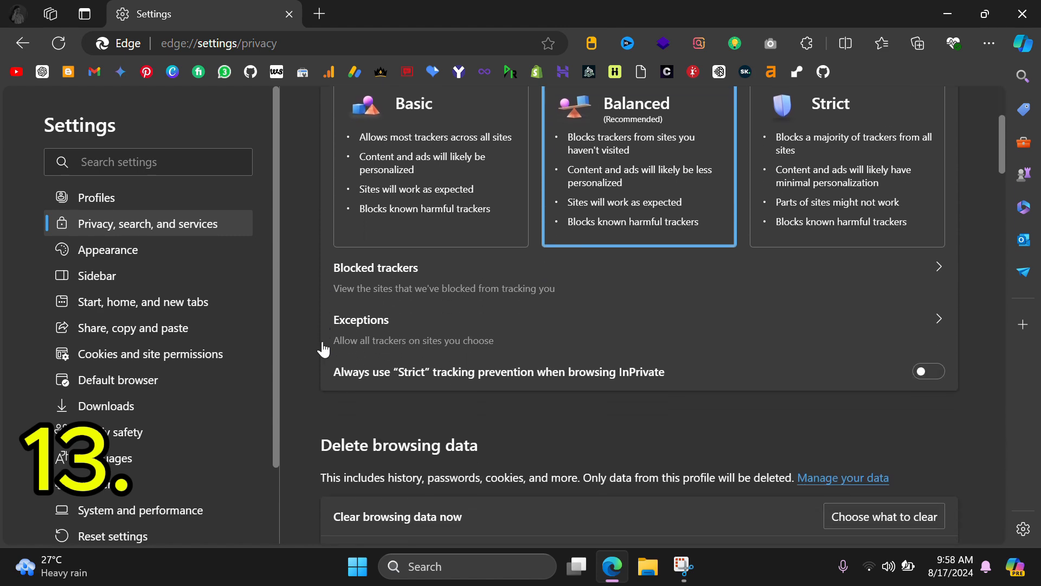
{"action": "scroll", "coordinate": [323, 343], "scroll_direction": "down", "scroll_amount": 7}
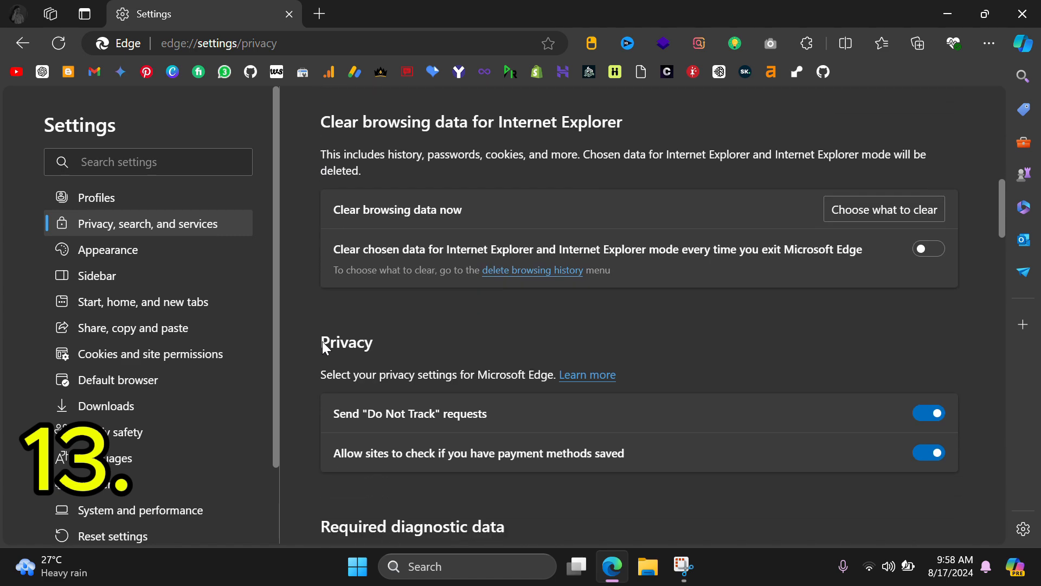
{"action": "scroll", "coordinate": [324, 350], "scroll_direction": "down", "scroll_amount": 9}
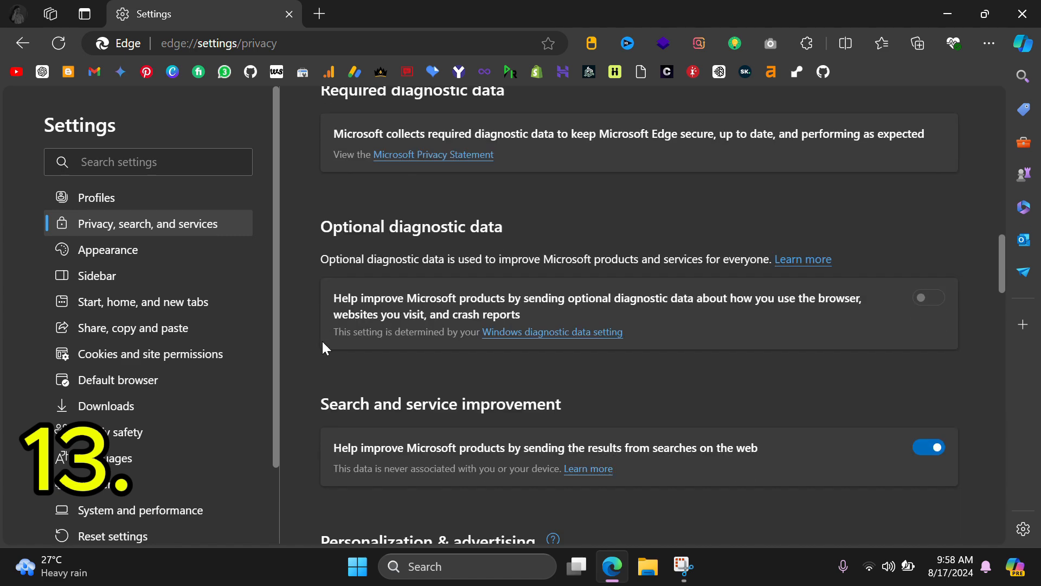
{"action": "scroll", "coordinate": [322, 347], "scroll_direction": "down", "scroll_amount": 8}
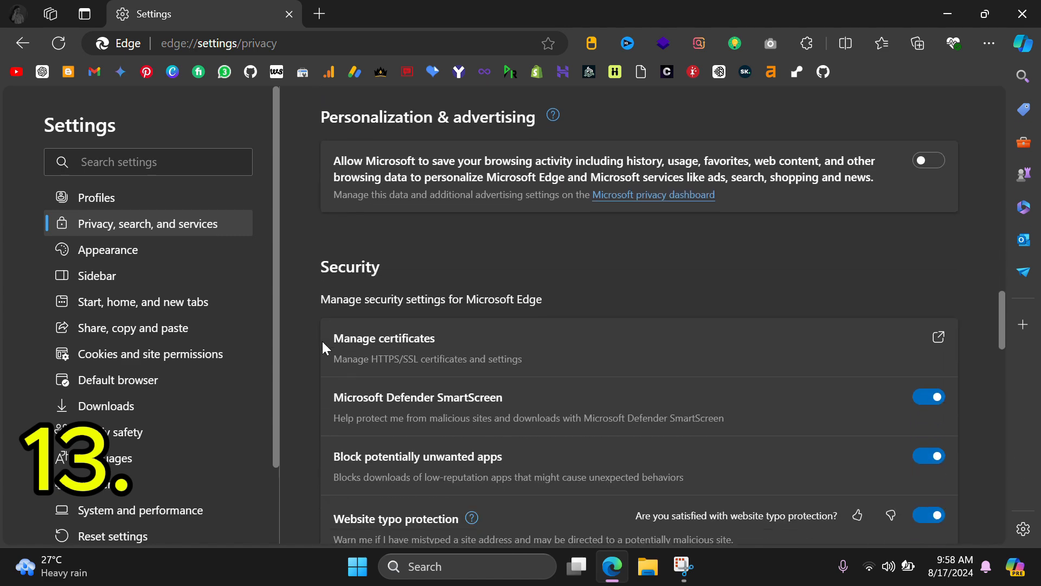
{"action": "scroll", "coordinate": [324, 349], "scroll_direction": "down", "scroll_amount": 11}
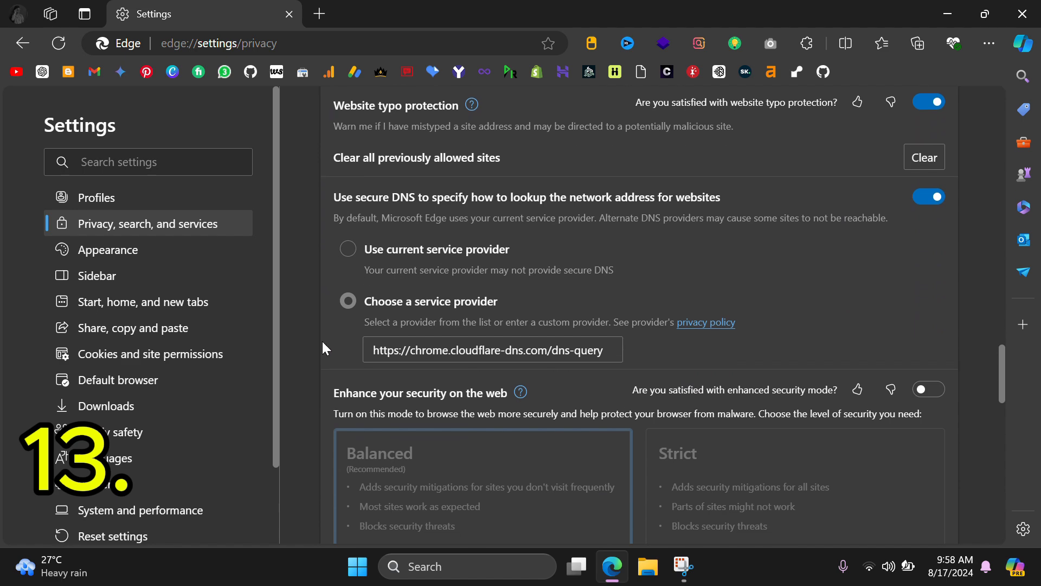
{"action": "scroll", "coordinate": [322, 347], "scroll_direction": "down", "scroll_amount": 10}
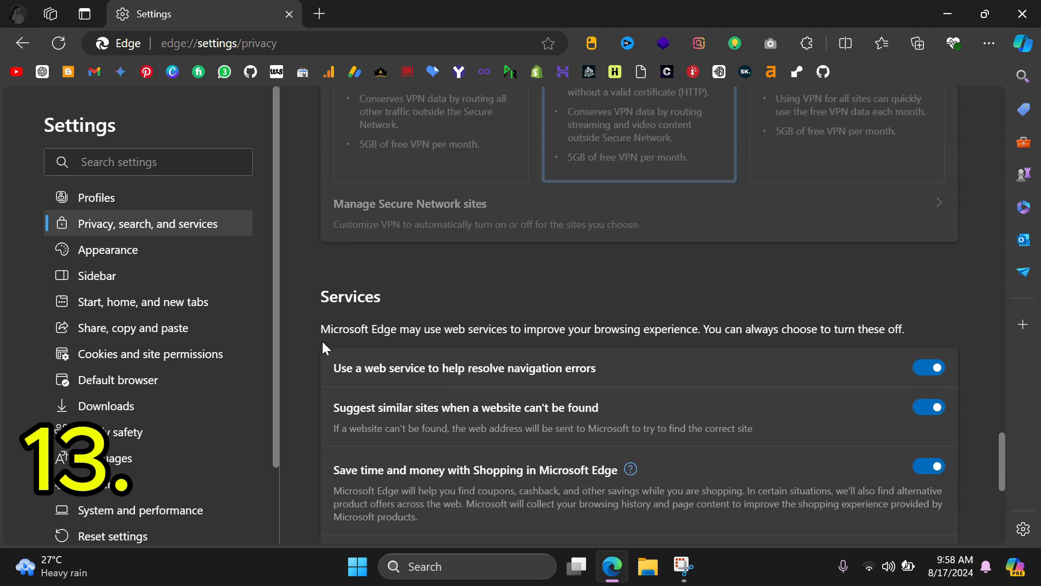
{"action": "scroll", "coordinate": [322, 347], "scroll_direction": "down", "scroll_amount": 3}
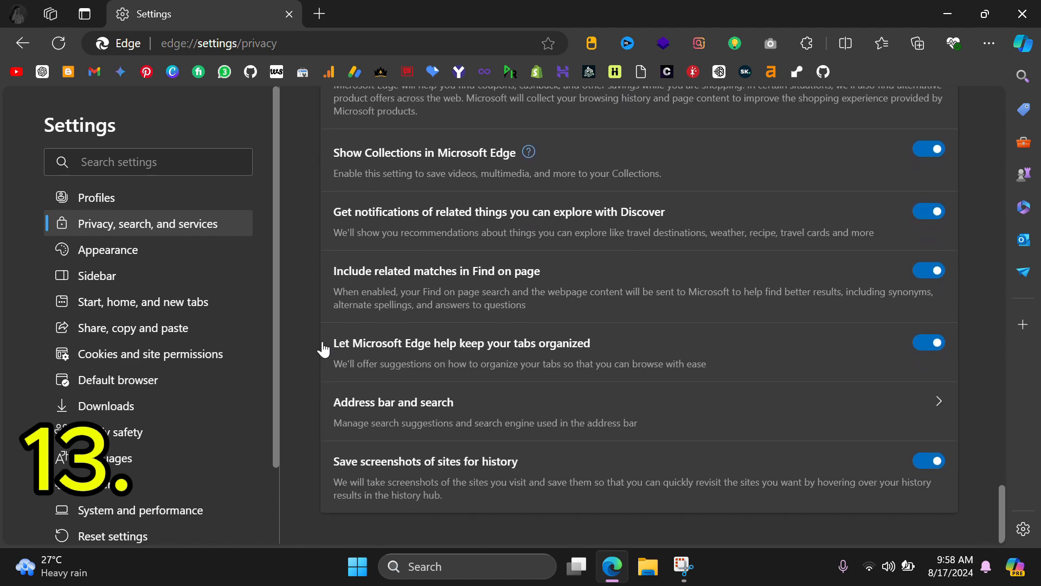
{"action": "scroll", "coordinate": [323, 347], "scroll_direction": "up", "scroll_amount": 1}
{"action": "scroll", "coordinate": [322, 348], "scroll_direction": "down", "scroll_amount": 1}
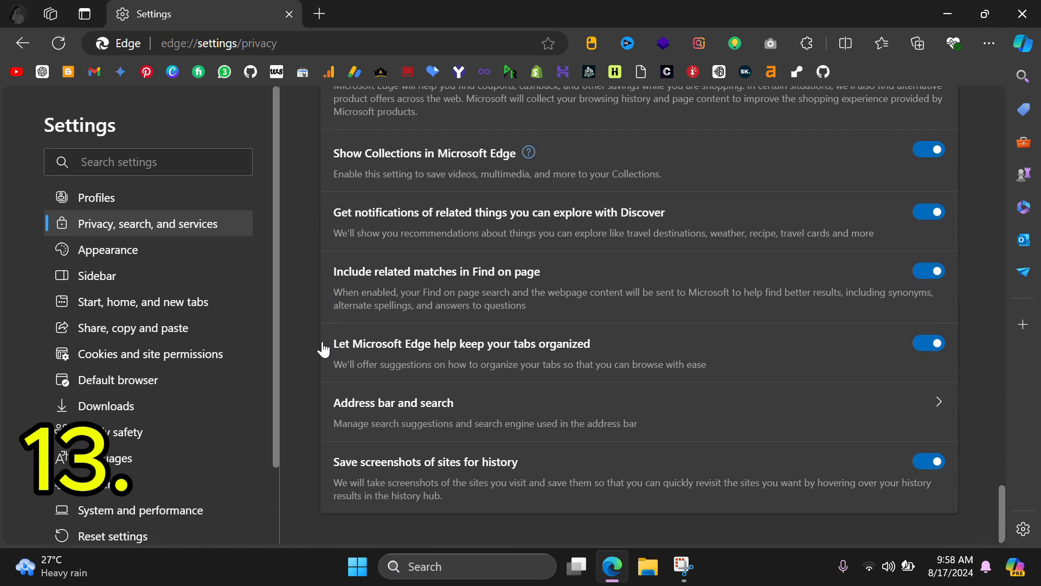
- Search the settings for "preload" to find the new tab page preloading option
{"action": "left_click", "coordinate": [164, 161]}
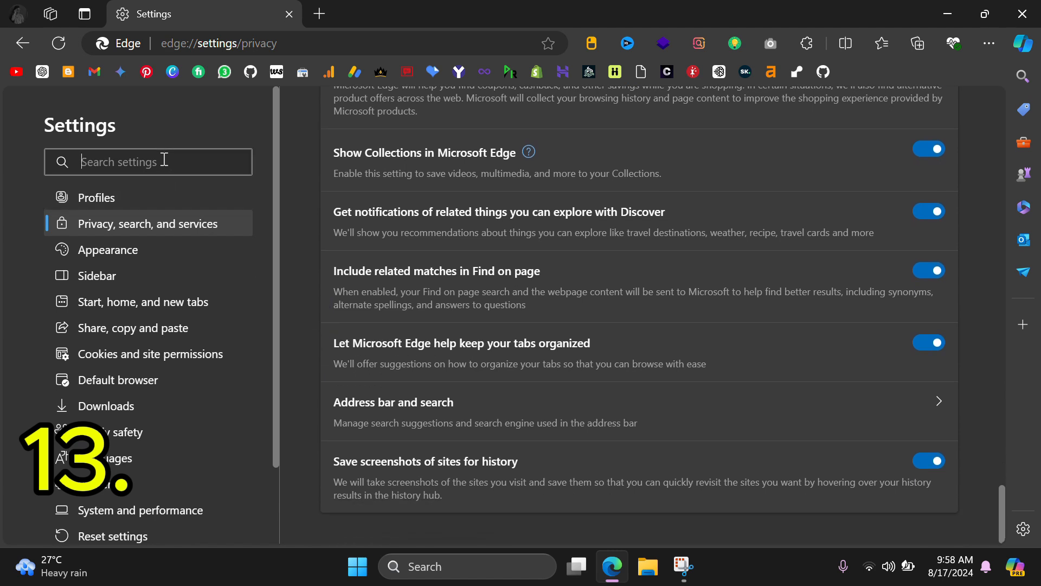
{"action": "type", "text": "p"}
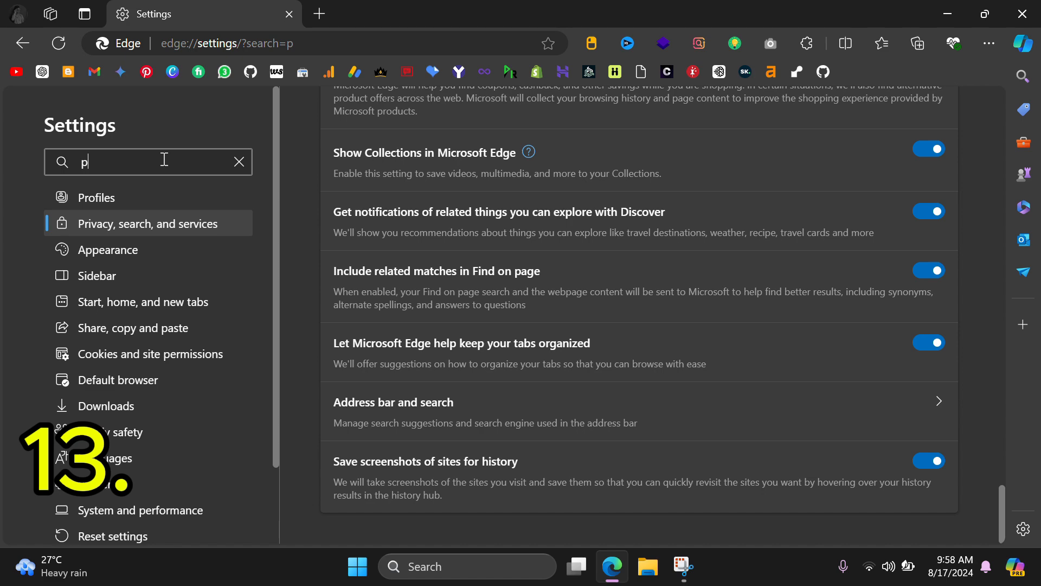
{"action": "type", "text": "reload"}
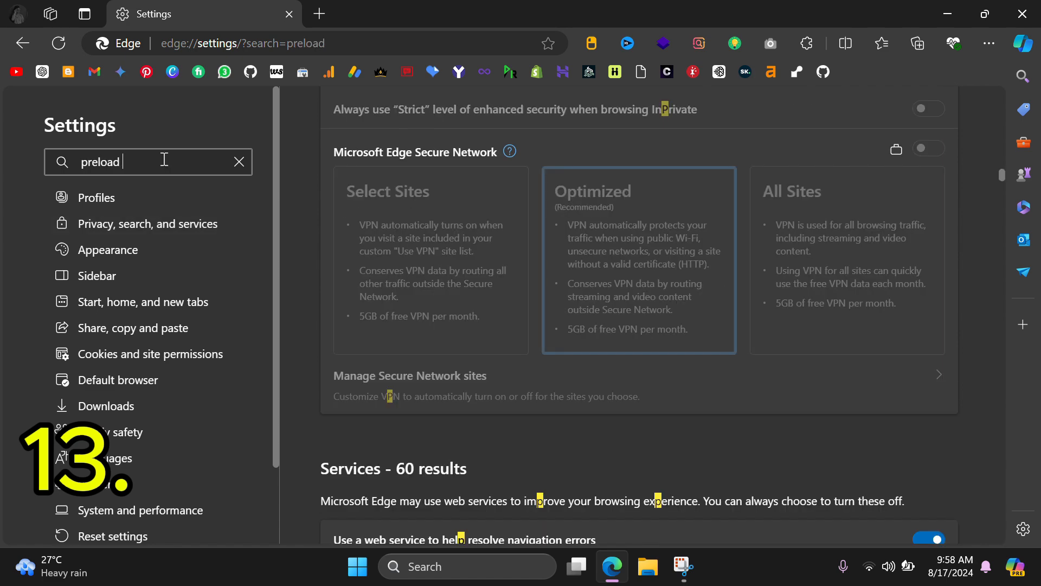
{"action": "type", "text": " p"}
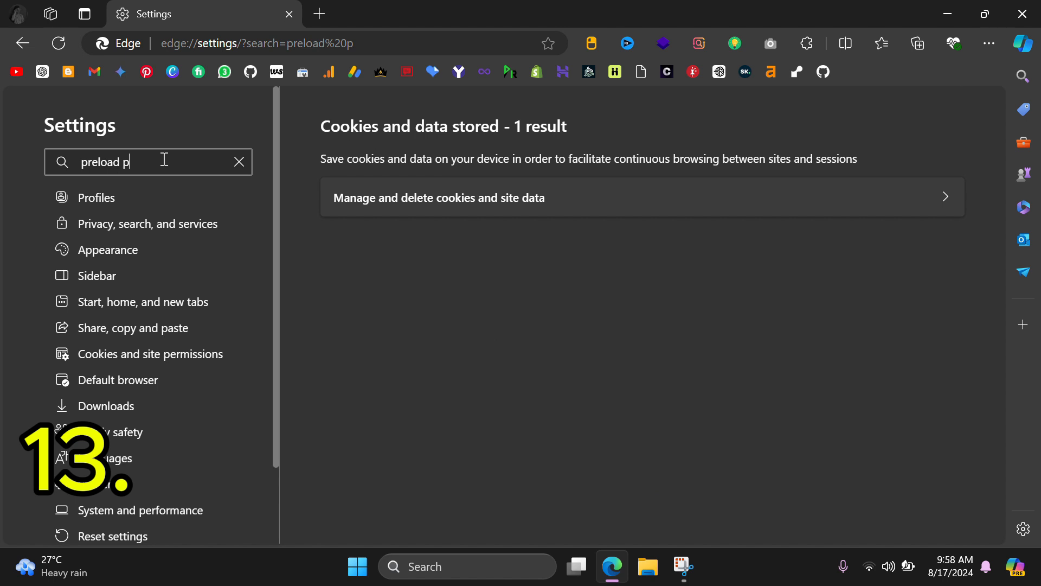
{"action": "key", "text": "BackSpace"}
{"action": "key", "text": "BackSpace"}
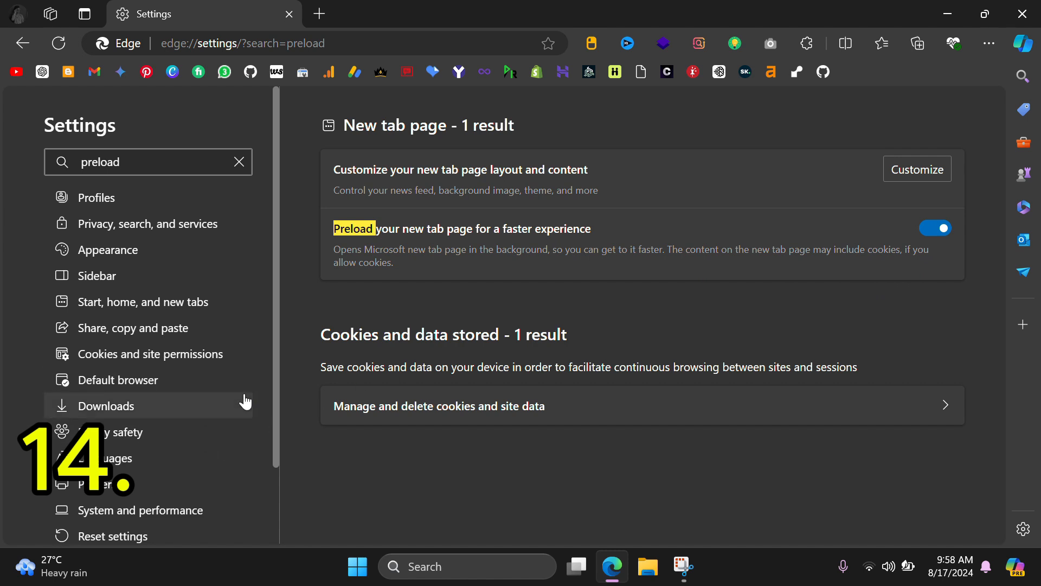
- Open the System and performance settings
{"action": "scroll", "coordinate": [244, 400], "scroll_direction": "down", "scroll_amount": 2}
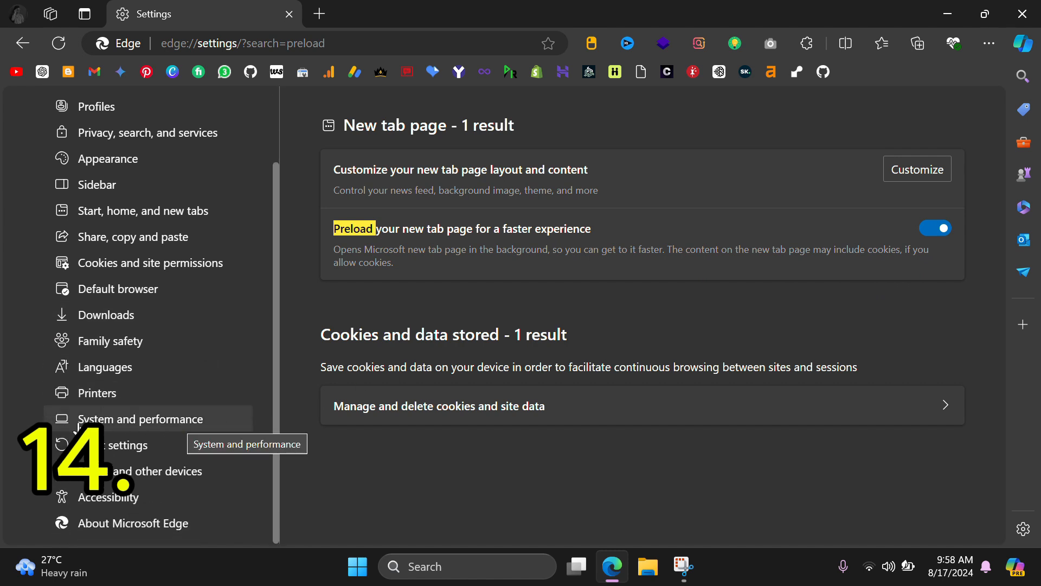
{"action": "left_click", "coordinate": [174, 426]}
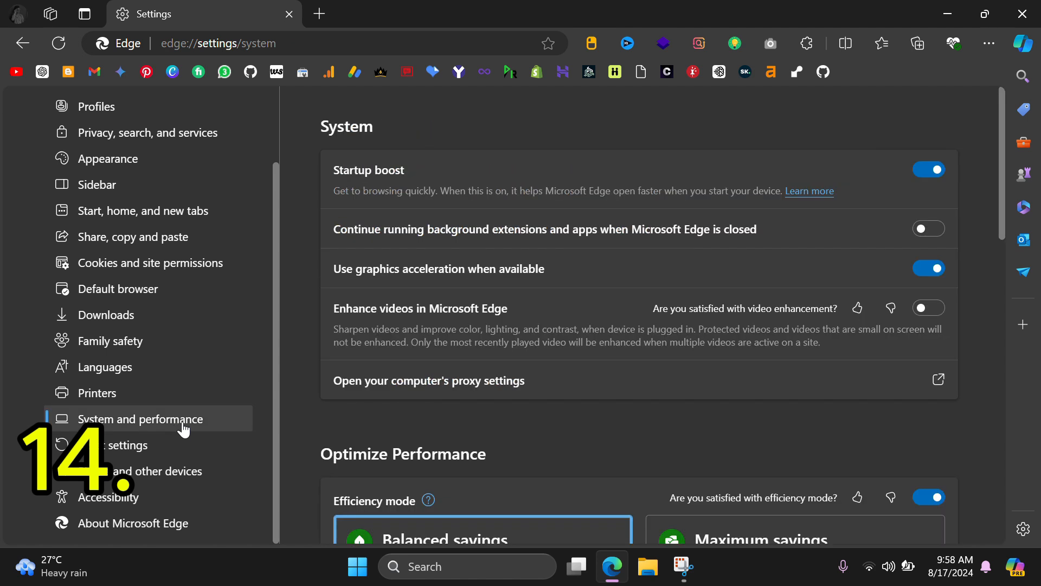